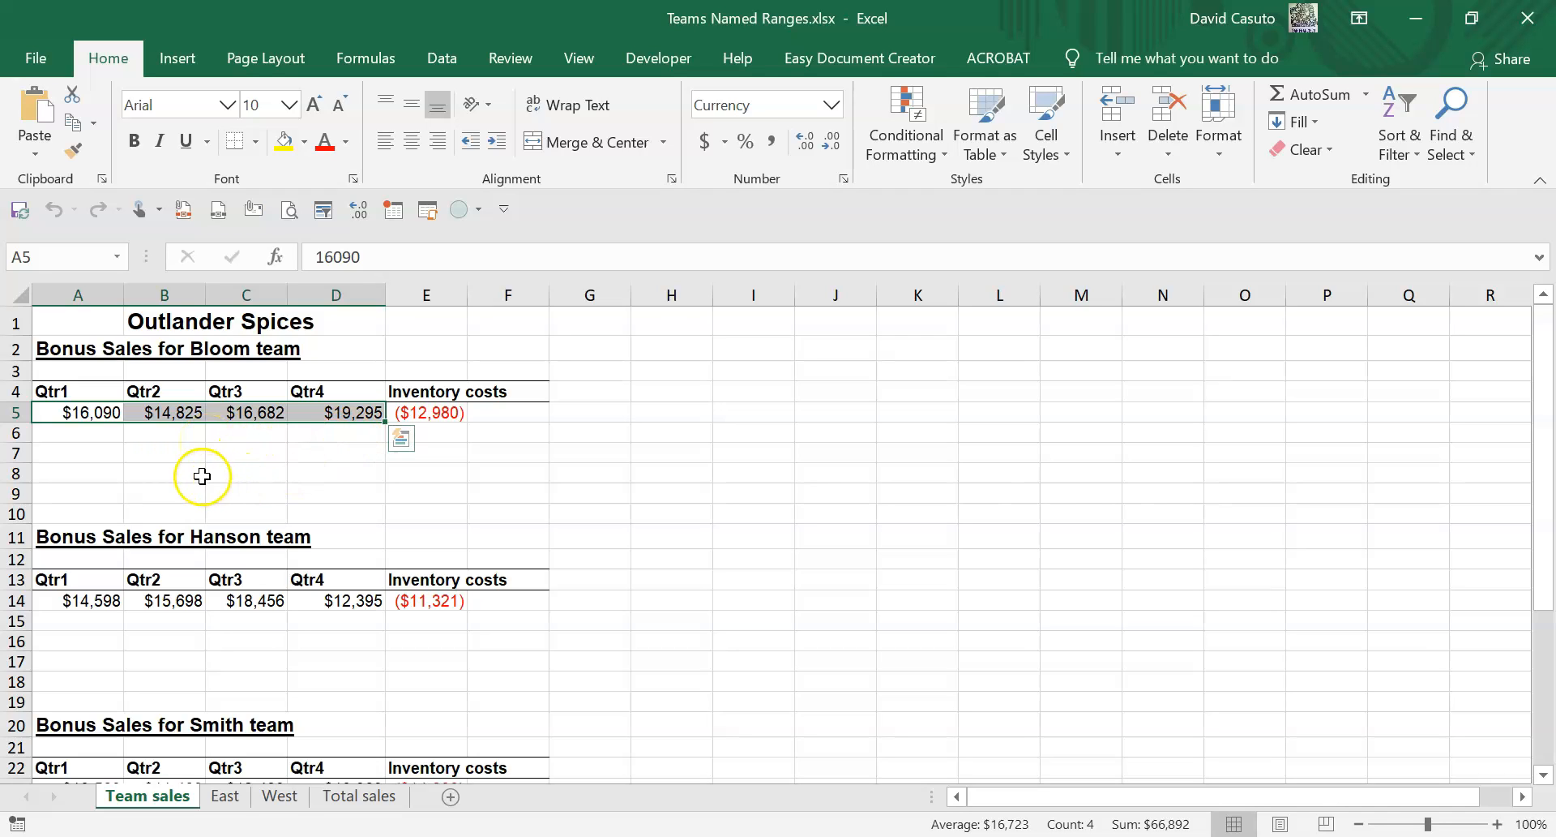
Select the Bloom team's quarterly sales A5:D5 and name the range bloom.
left_click(205, 477)
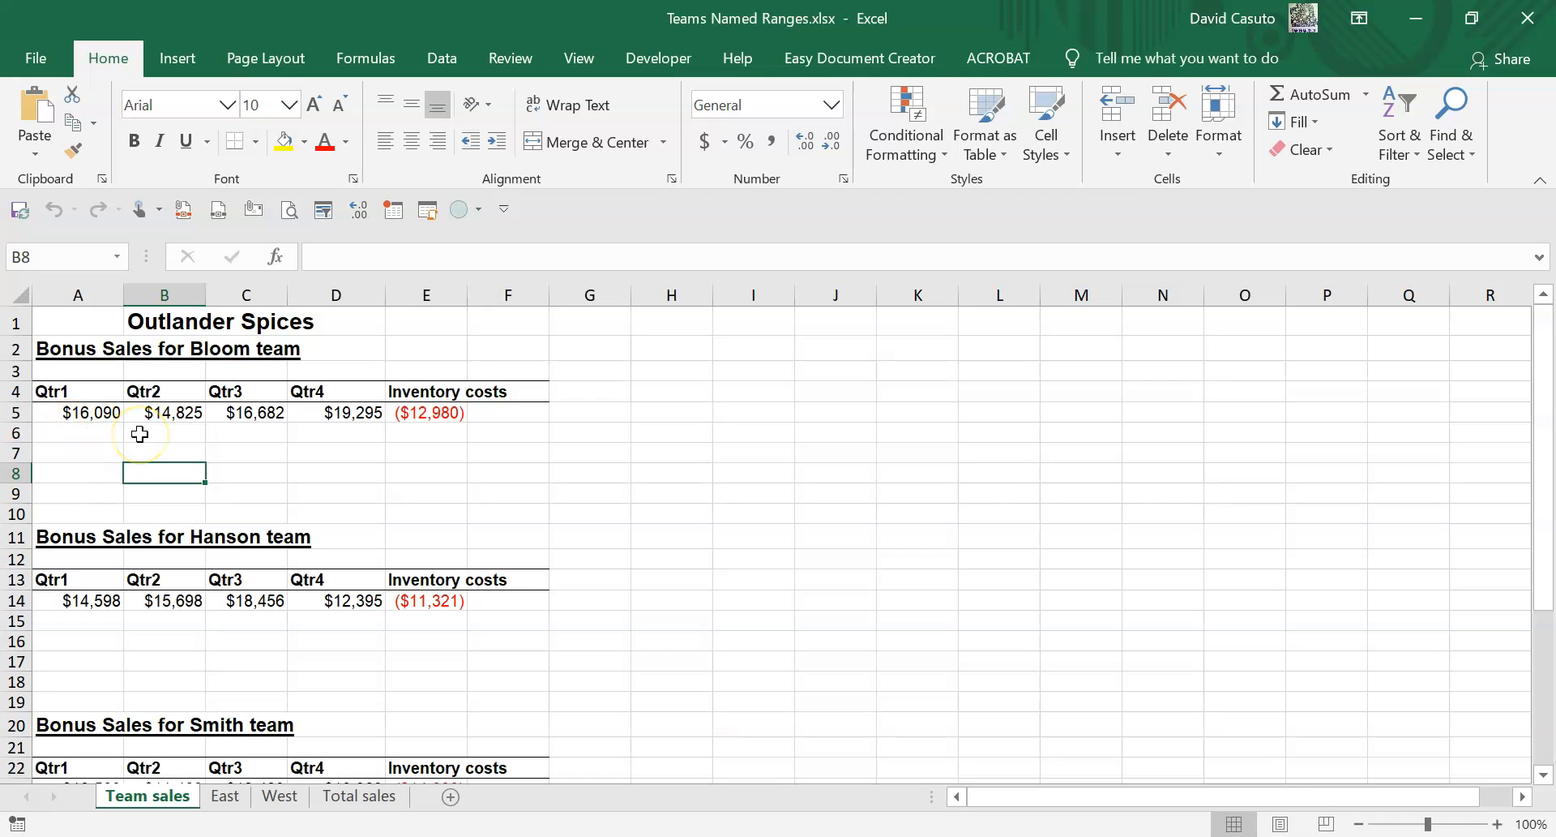
left_click_drag(72, 409, 331, 412)
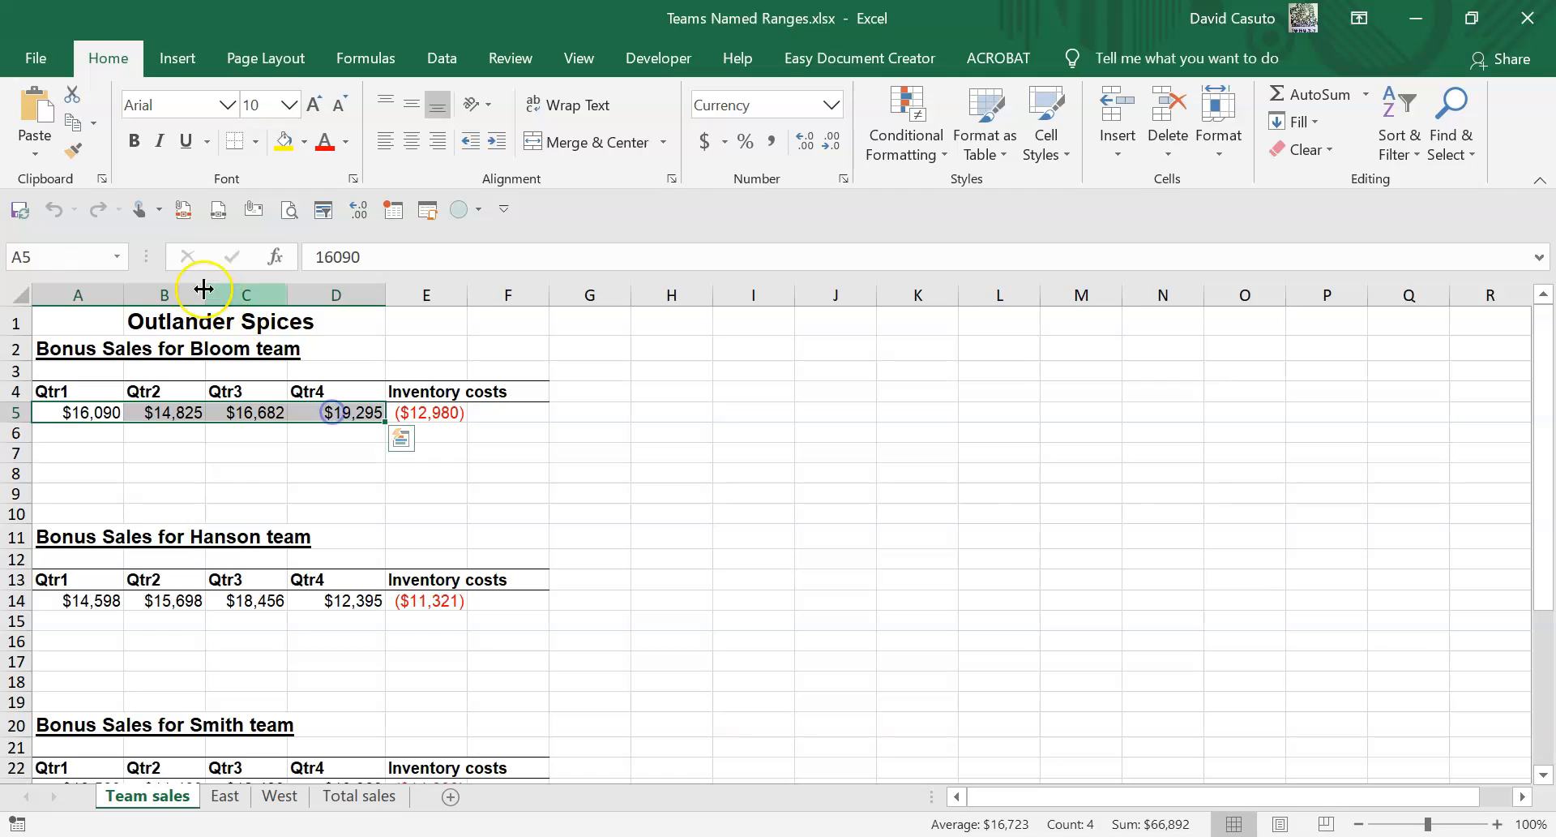
left_click(52, 256)
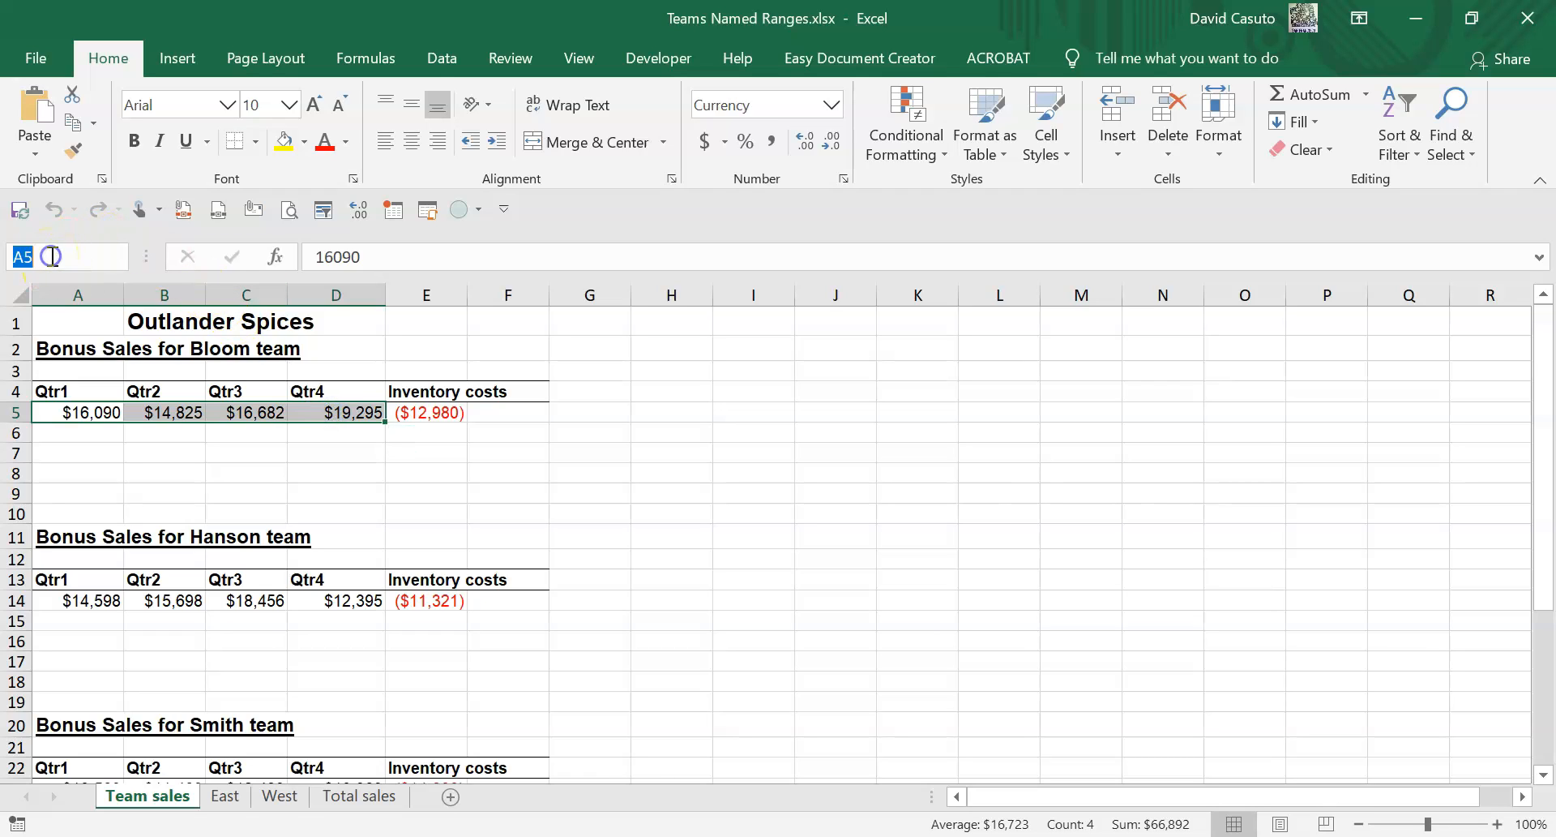
type("bloom")
key("Return")
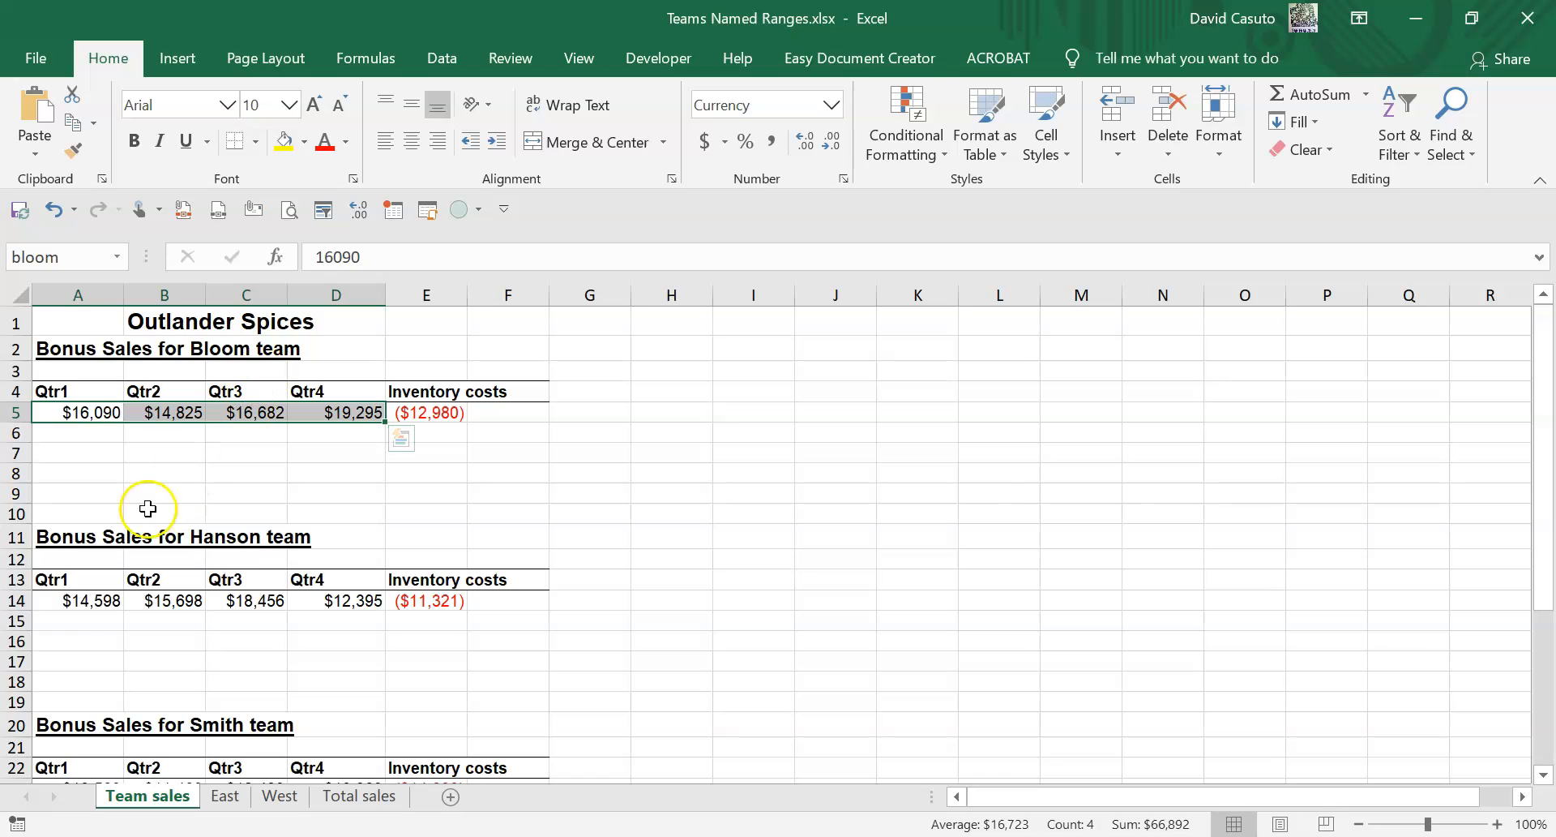
Select the Hanson team's quarterly sales A14:D14 and name the range hanson.
left_click_drag(77, 597, 323, 603)
left_click(76, 256)
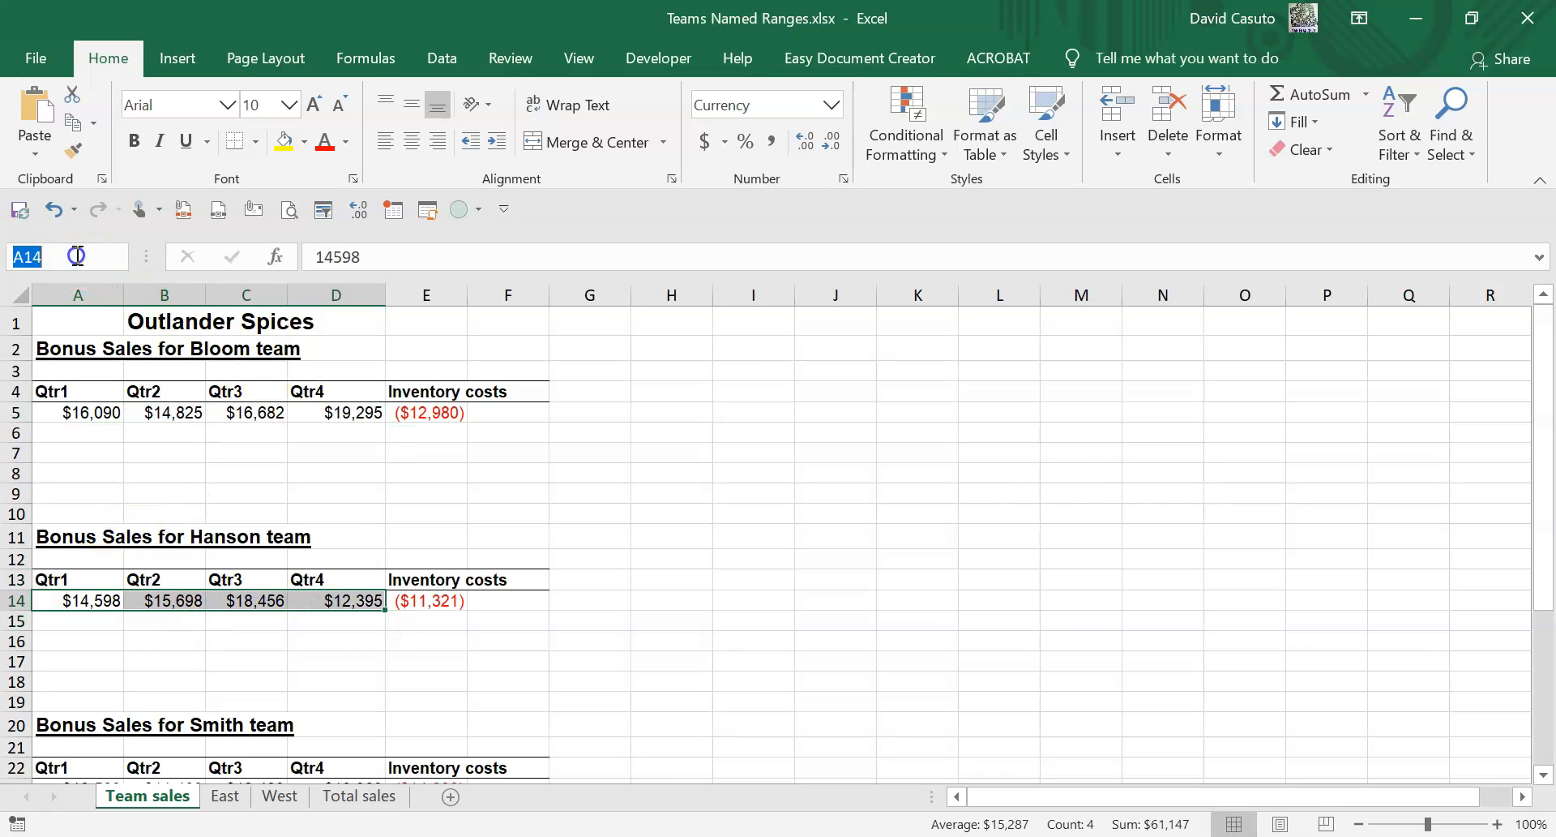
type("hanson")
key("Return")
Select the Smith team's quarterly sales A23:D23 and name the range smith.
scroll(132, 556, "down", 1)
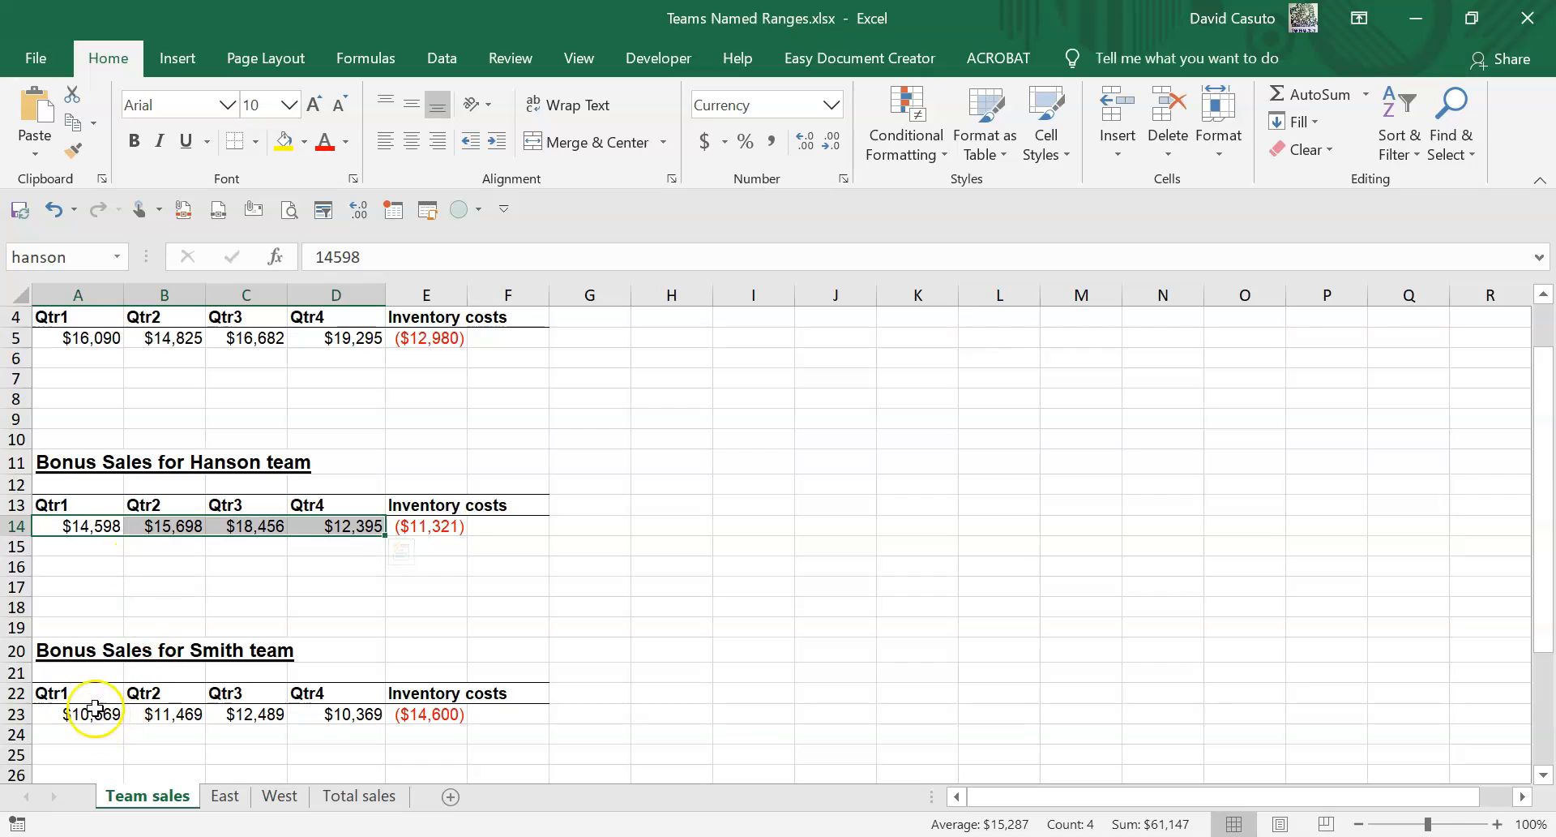
left_click_drag(71, 717, 328, 717)
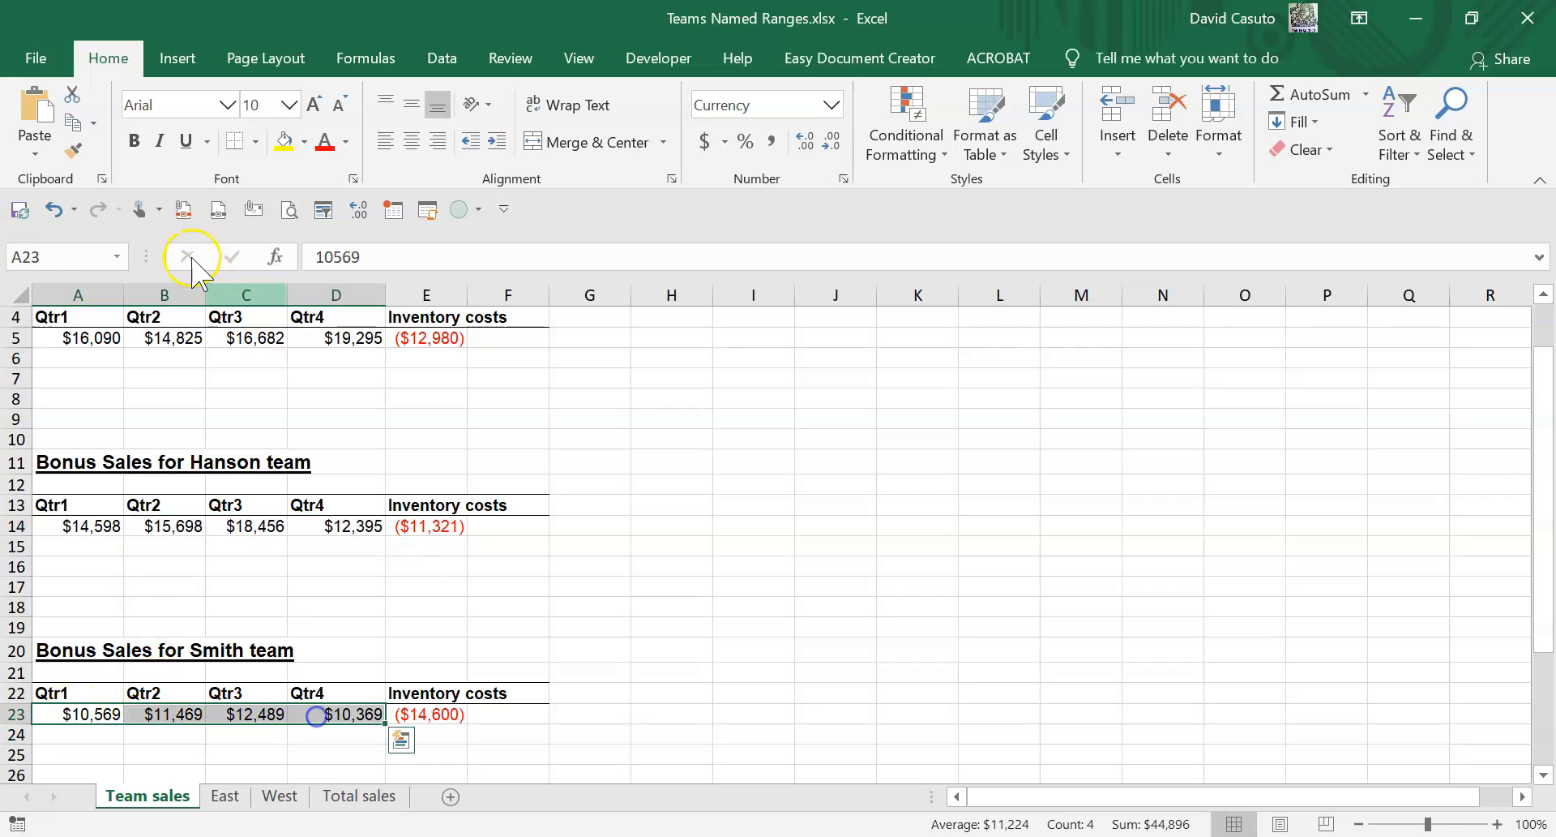
left_click(70, 247)
type("smi")
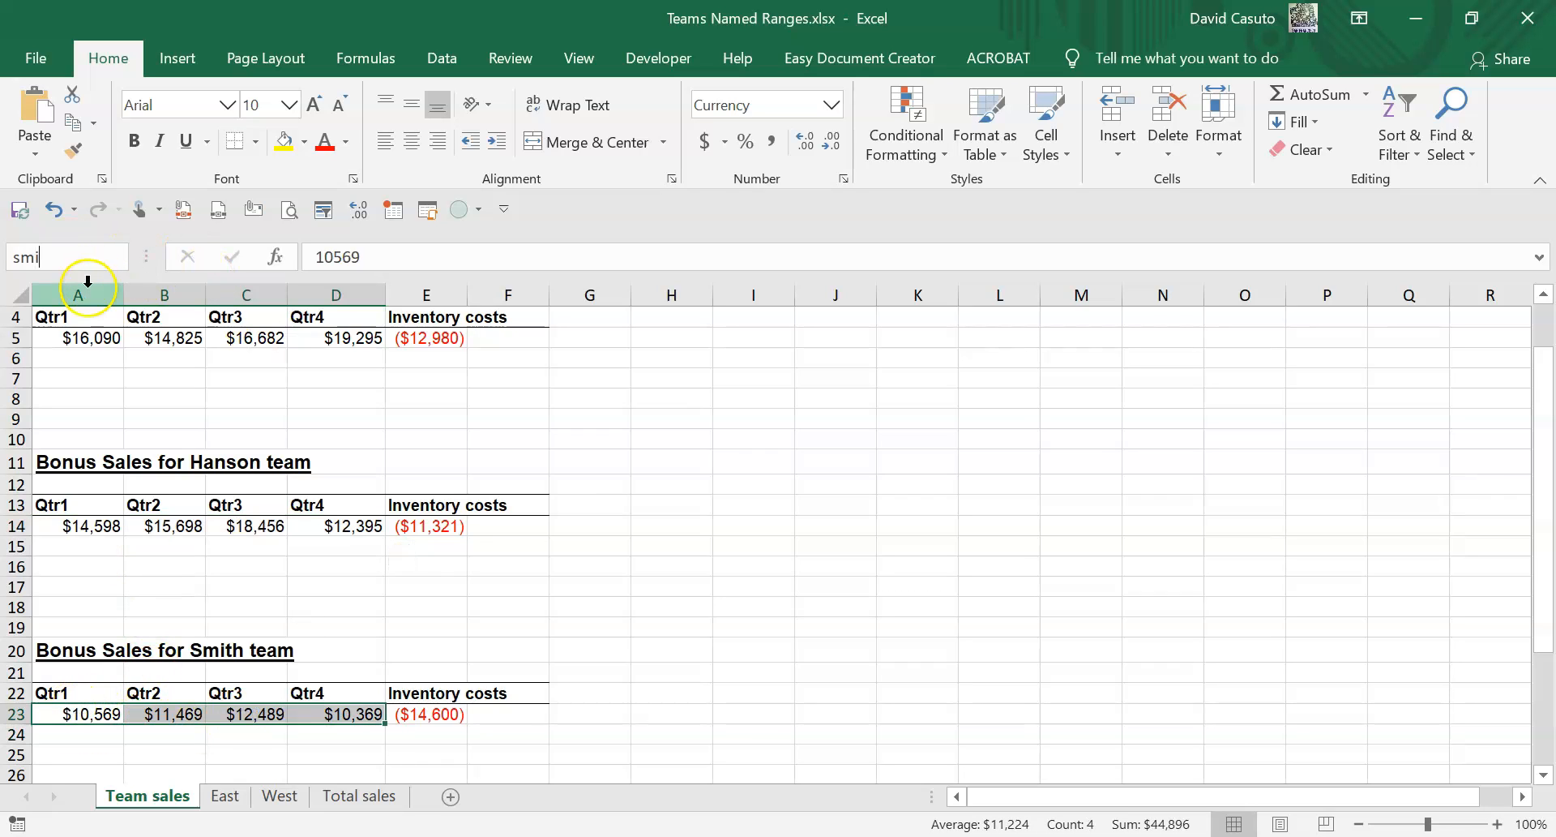
type("th")
key("Return")
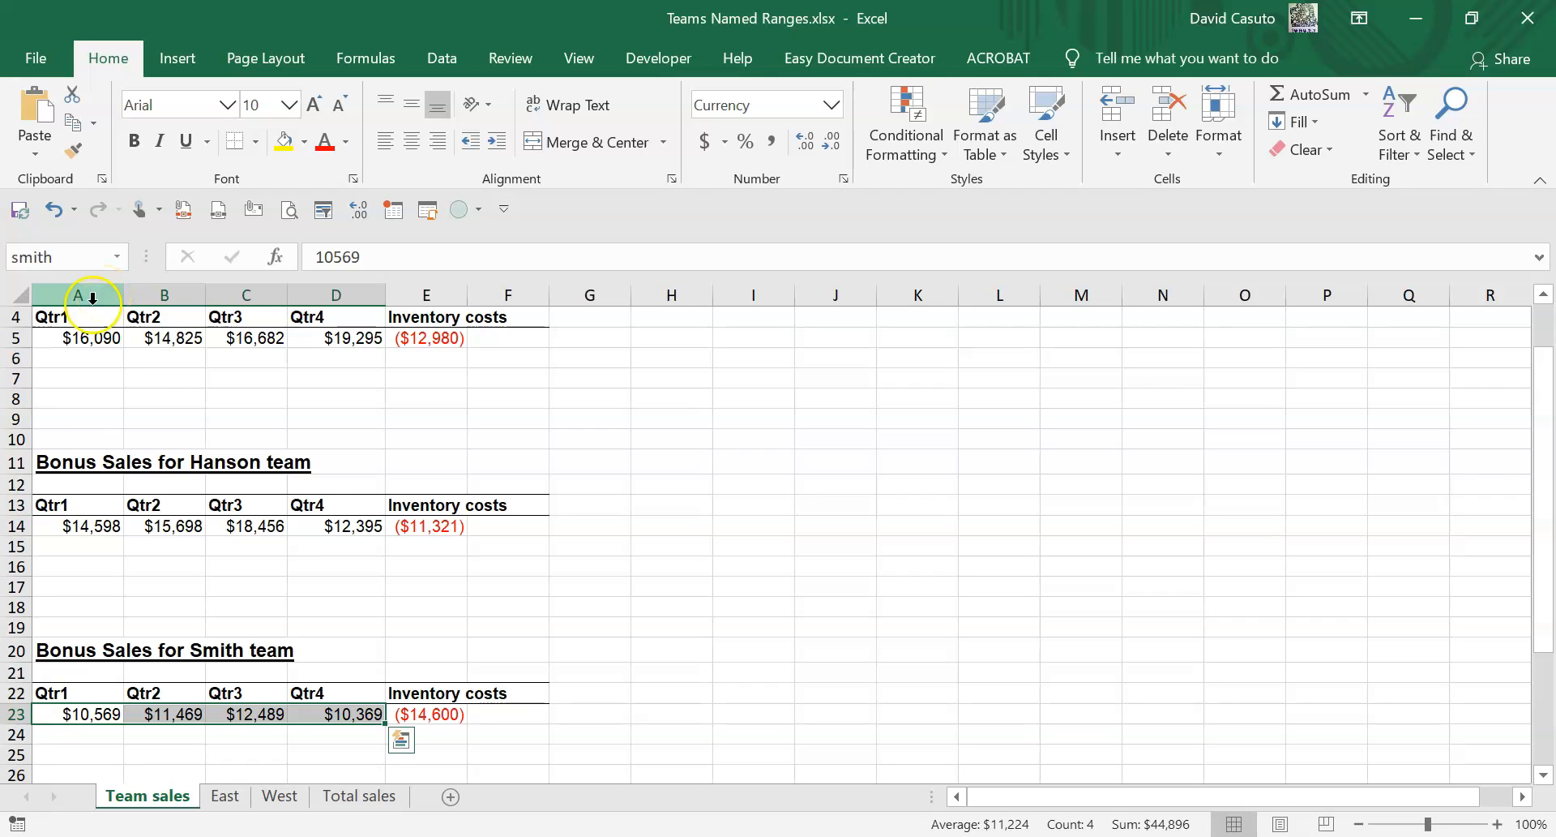
Jump to each of the bloom, hanson and smith named ranges using the name list.
left_click(185, 394)
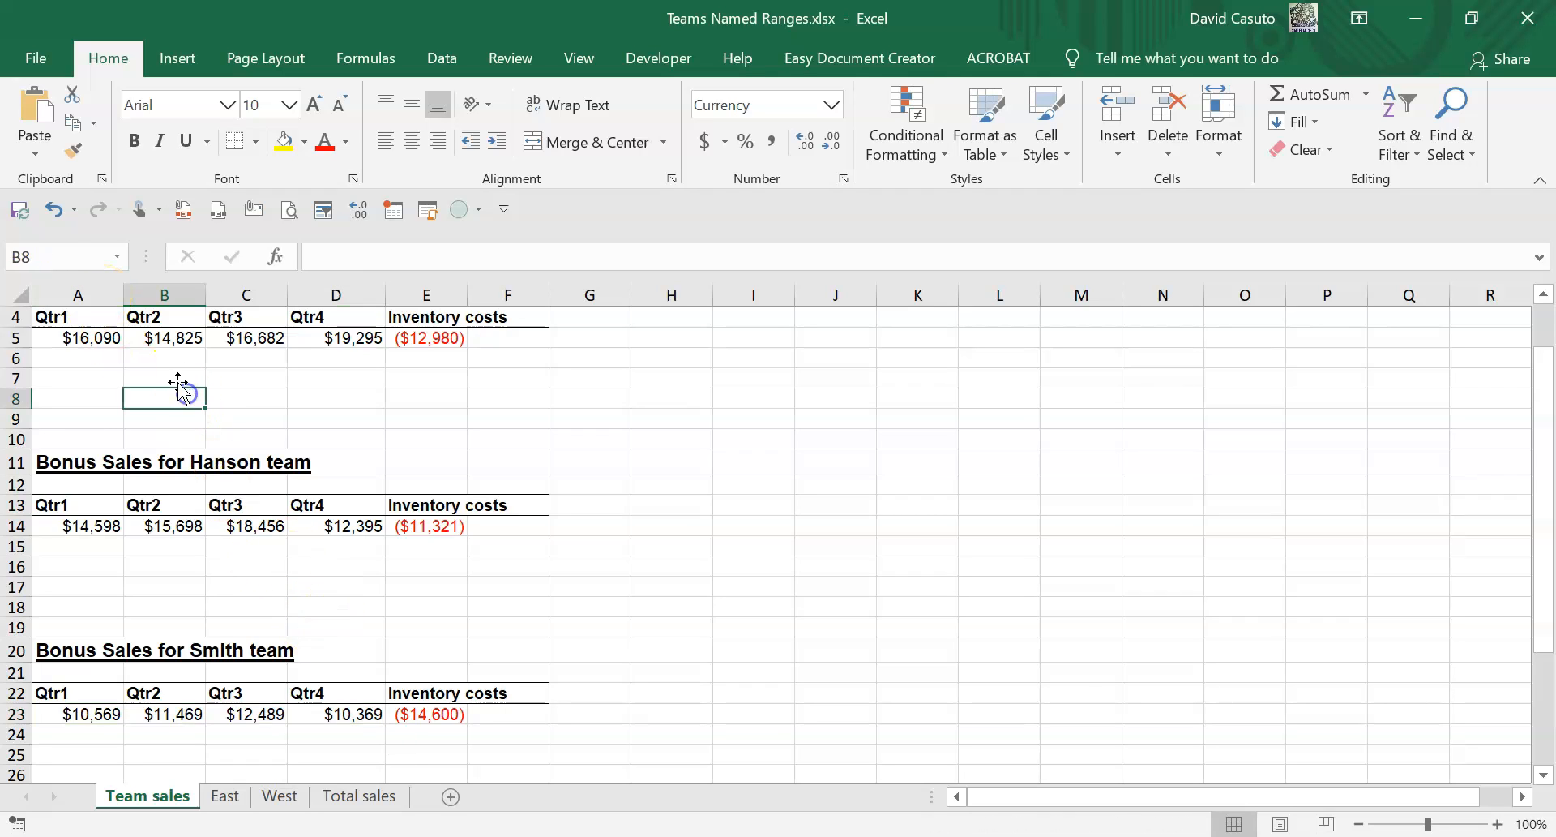
left_click(117, 256)
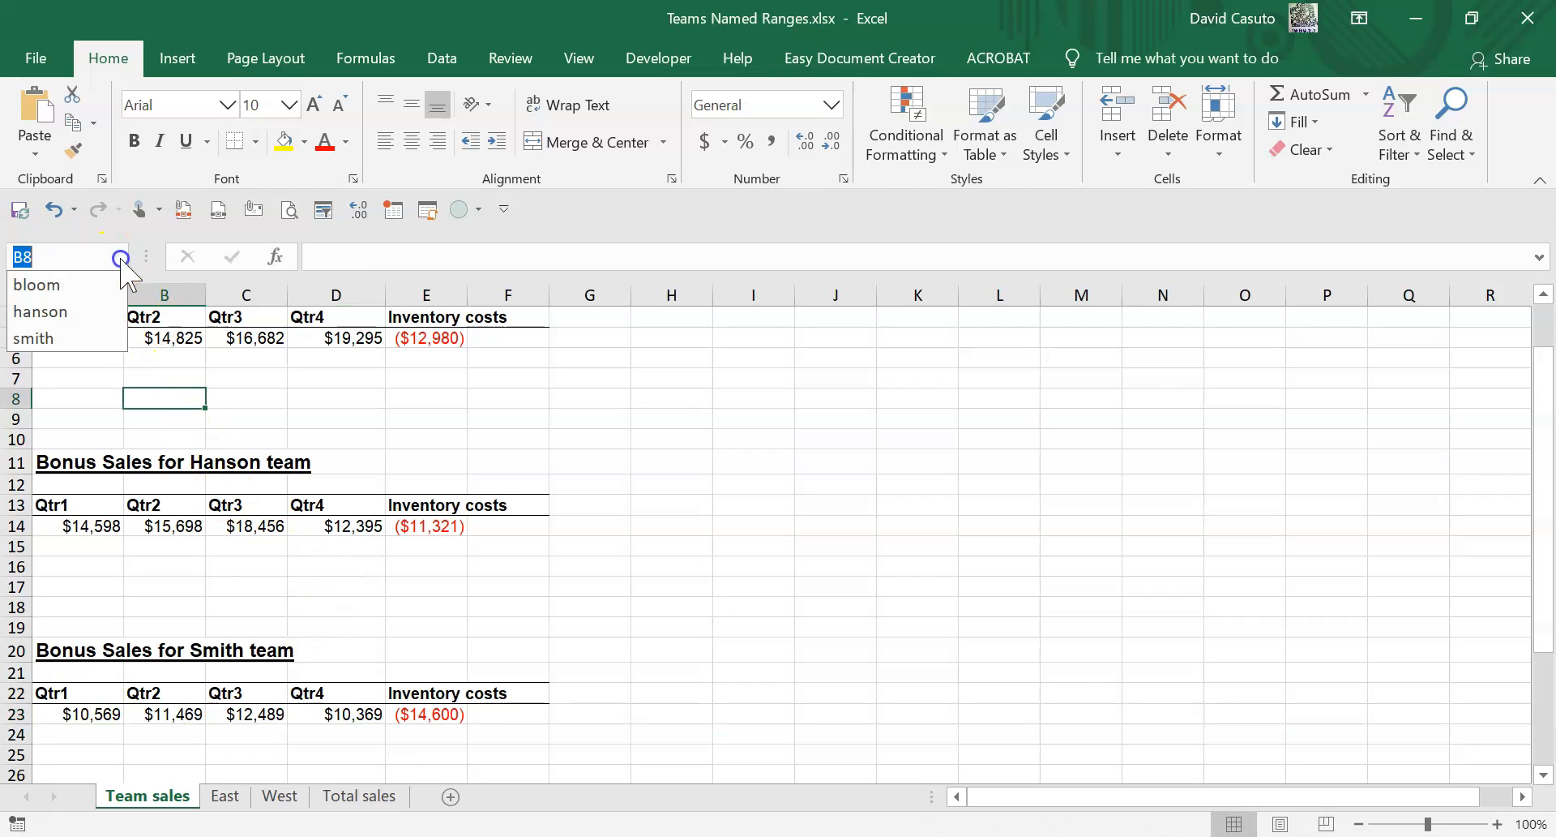
left_click(73, 284)
scroll(207, 462, "up", 1)
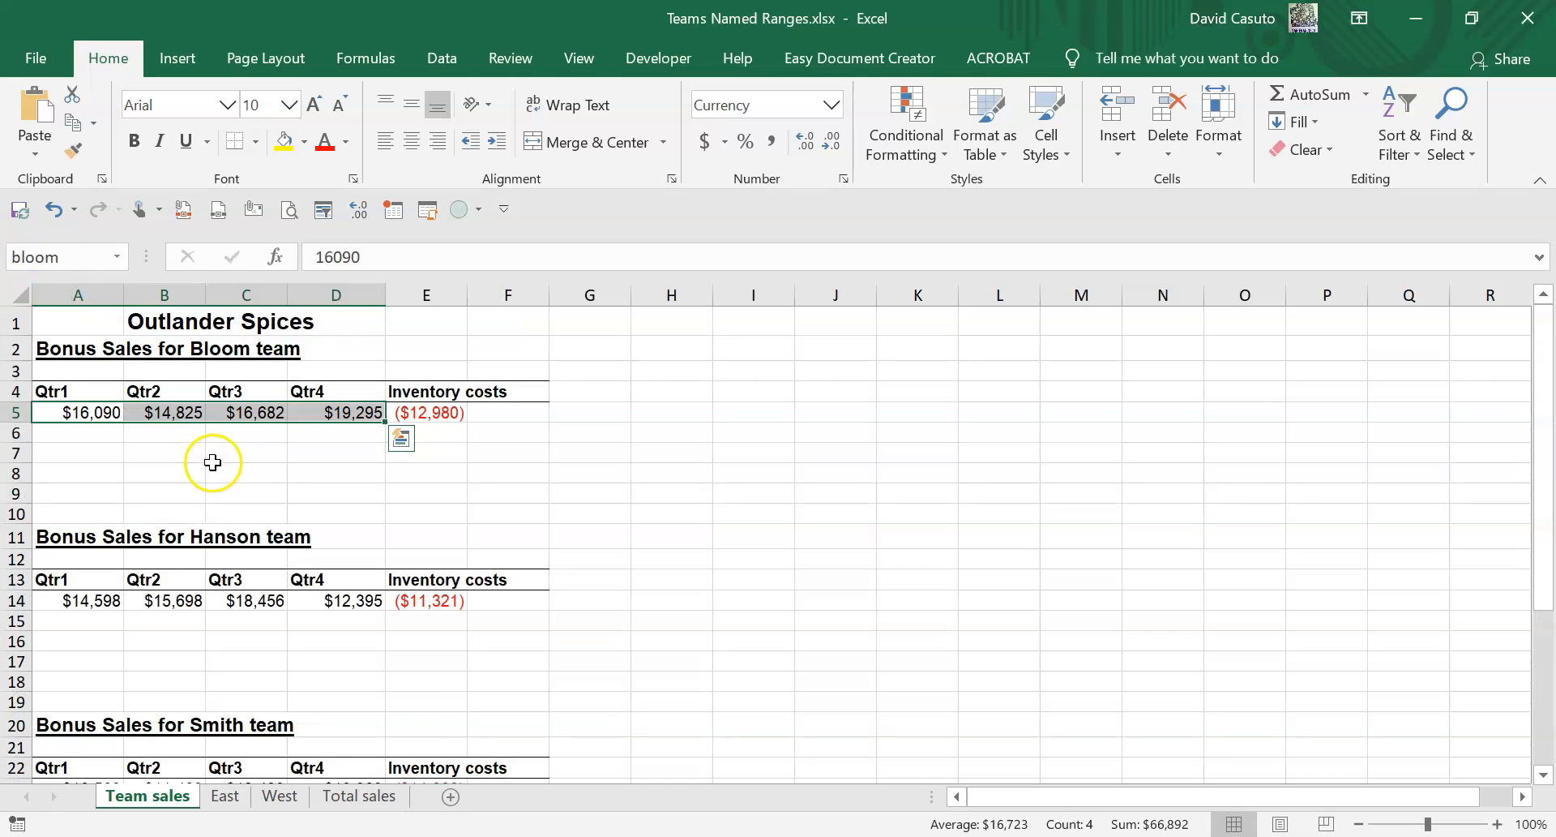
left_click(116, 258)
left_click(49, 312)
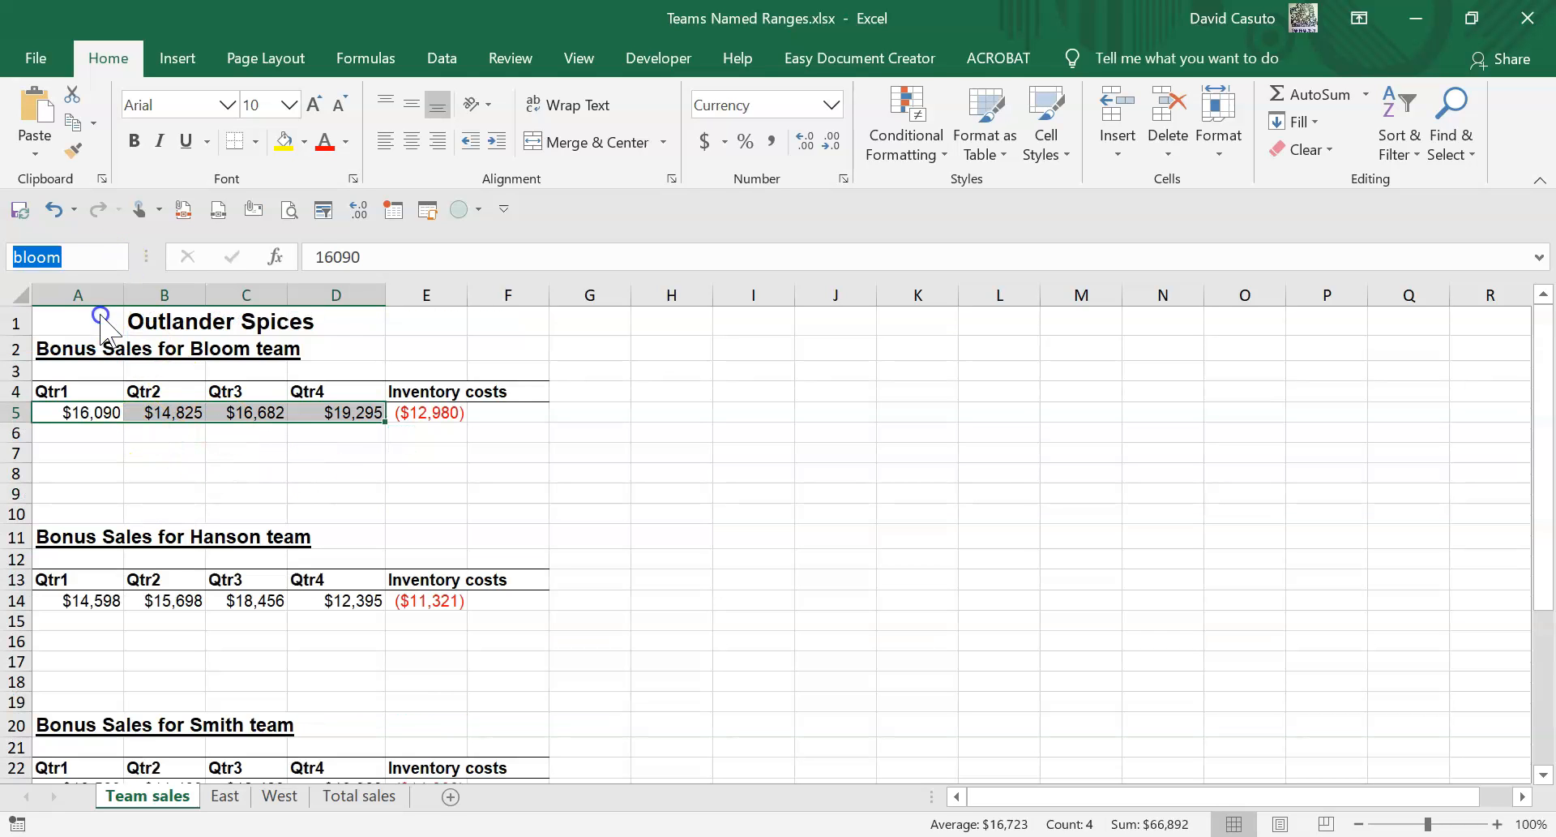
left_click(117, 257)
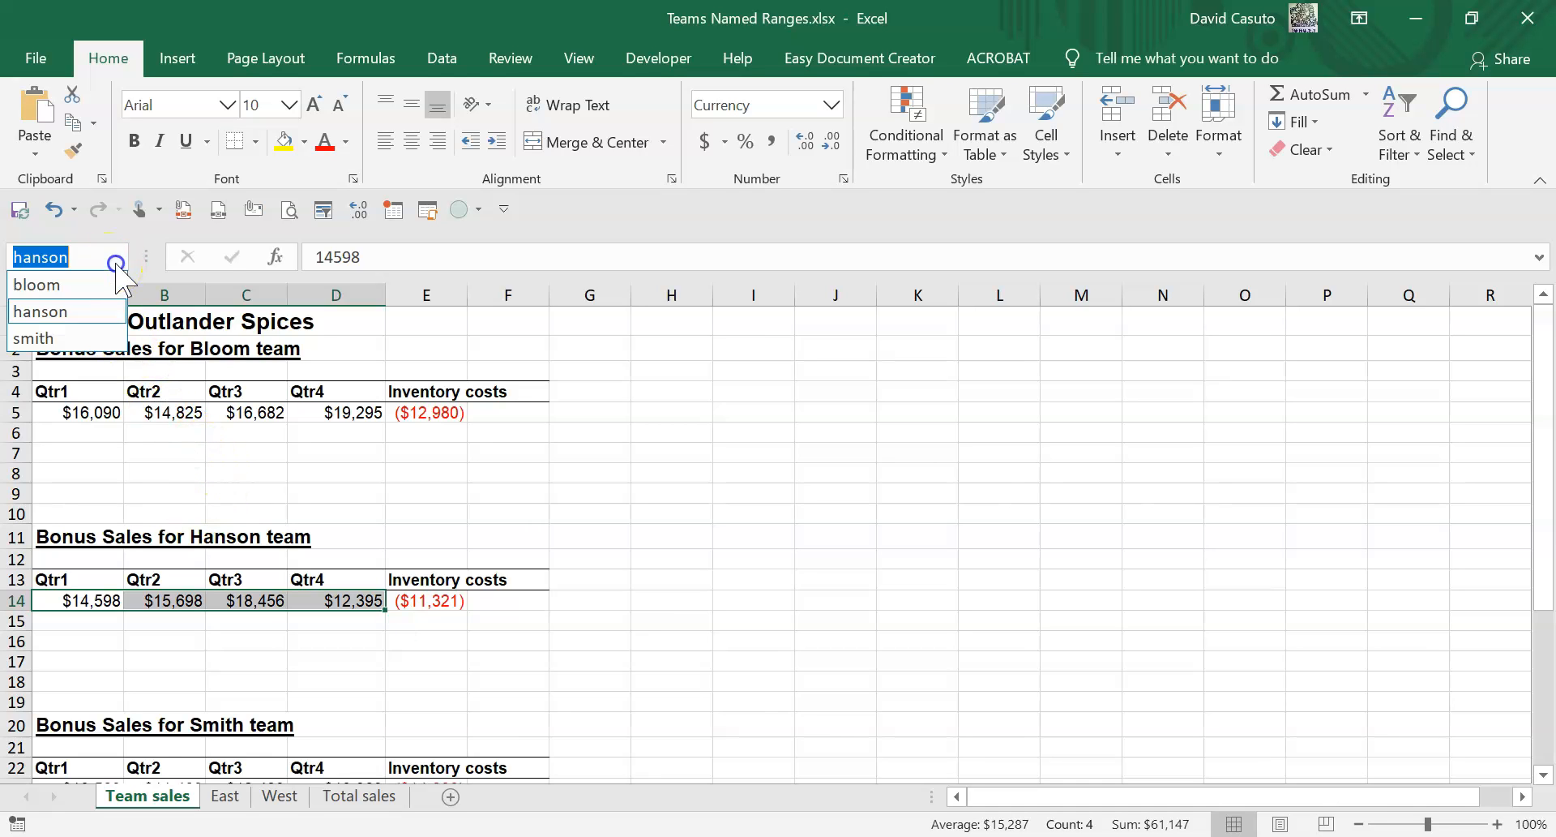
left_click(101, 338)
Enter =SUM(bloom) in B31 as Bloom's yearly total bonus sales.
scroll(235, 518, "down", 5)
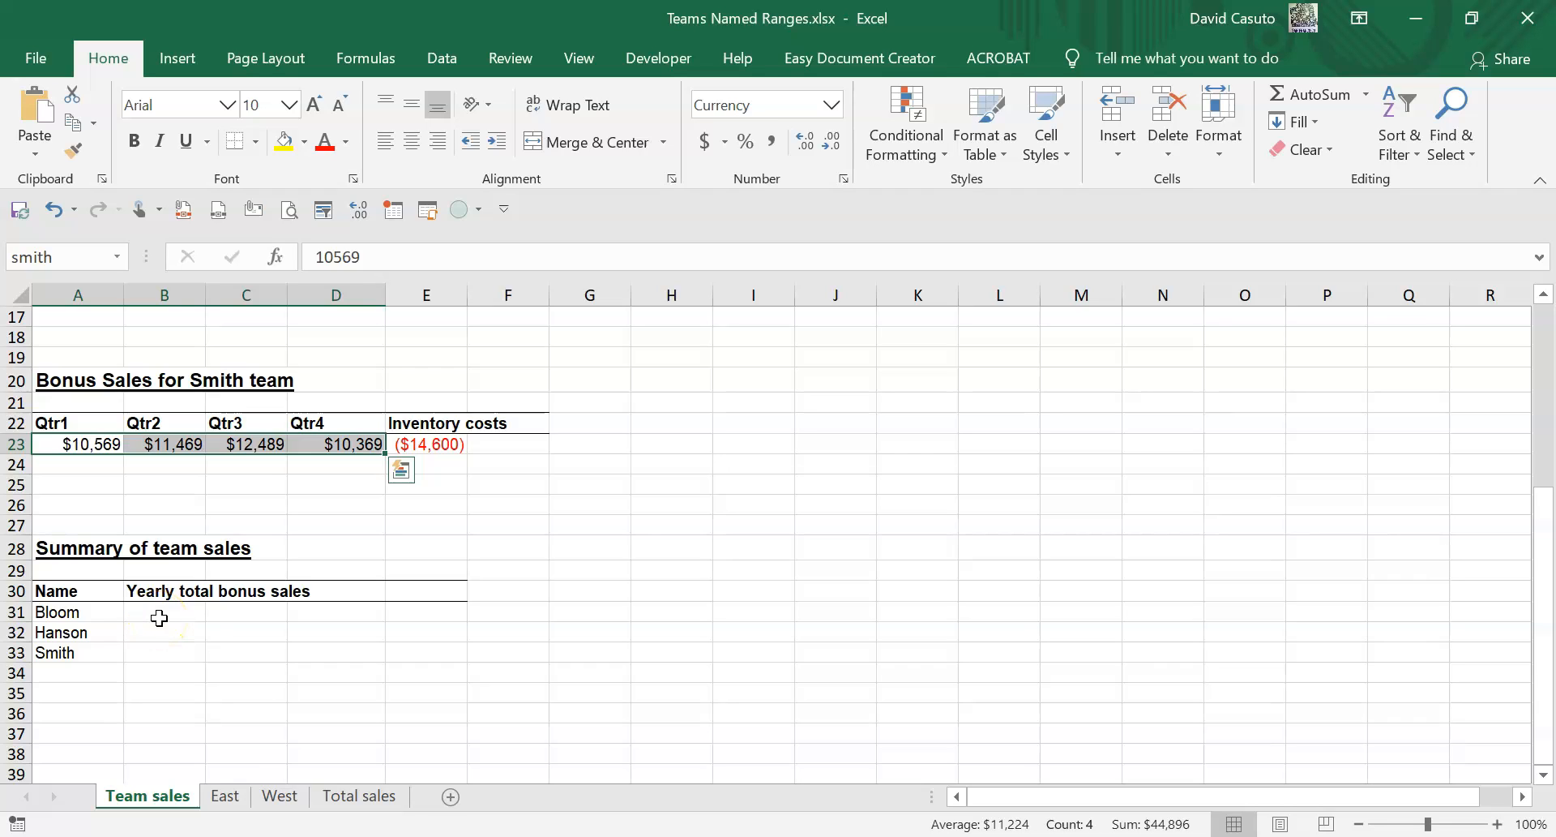
left_click(160, 616)
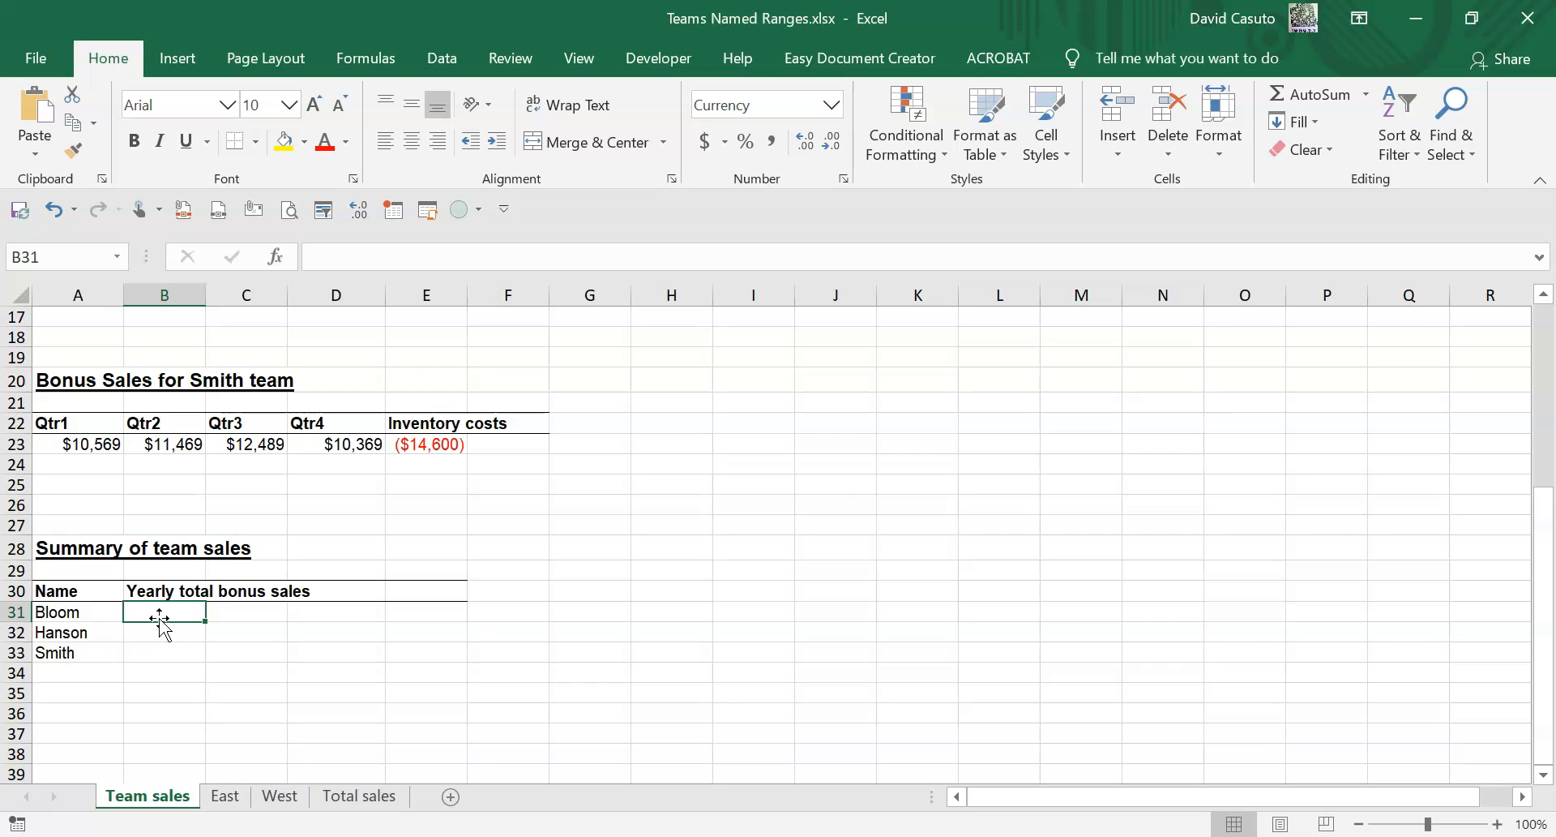
type("=sum")
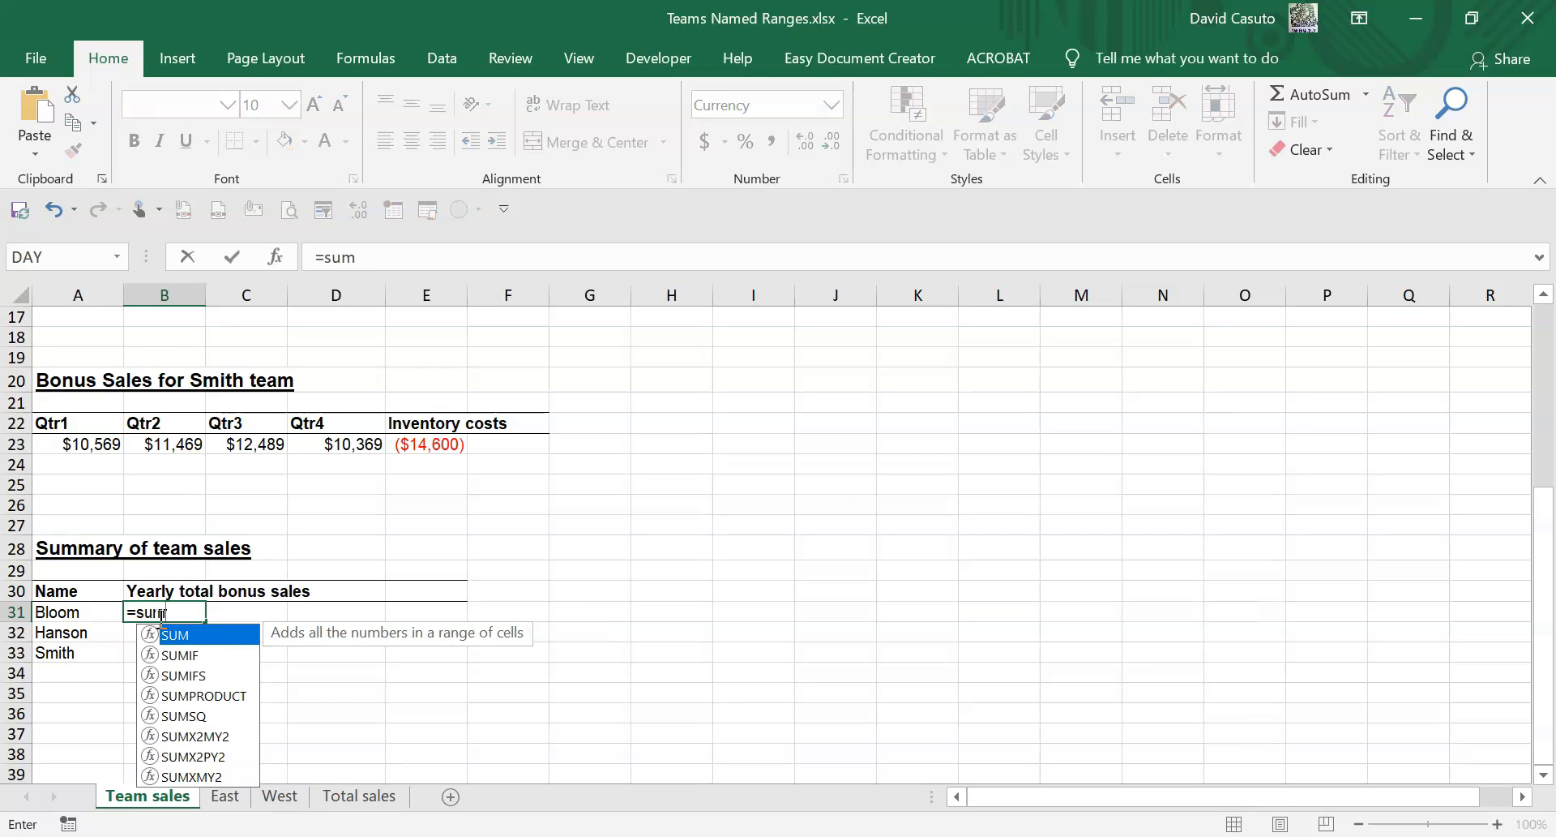
key("Tab")
type("bl")
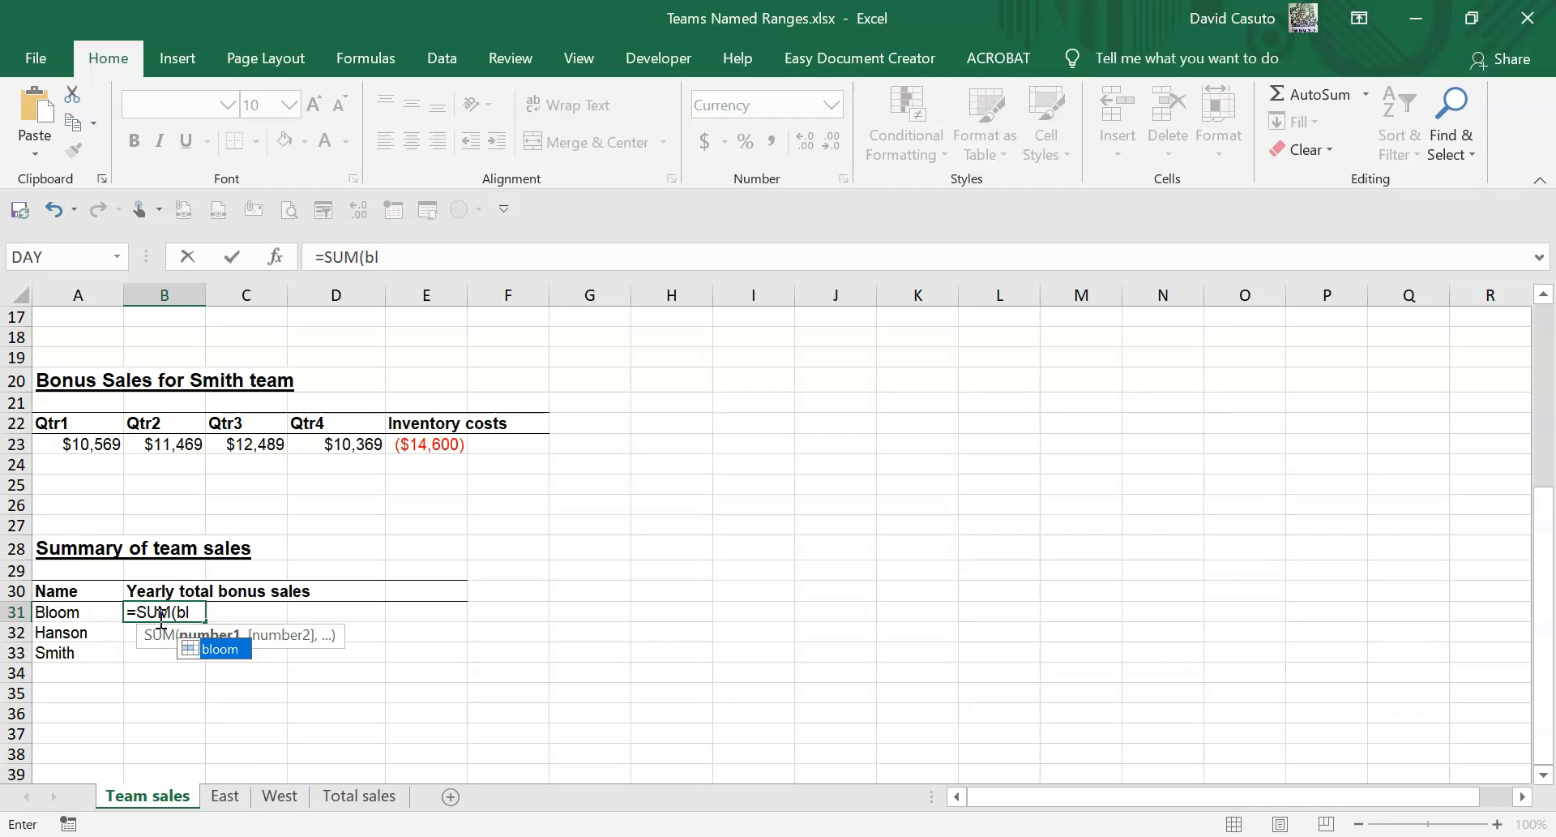
key("Tab")
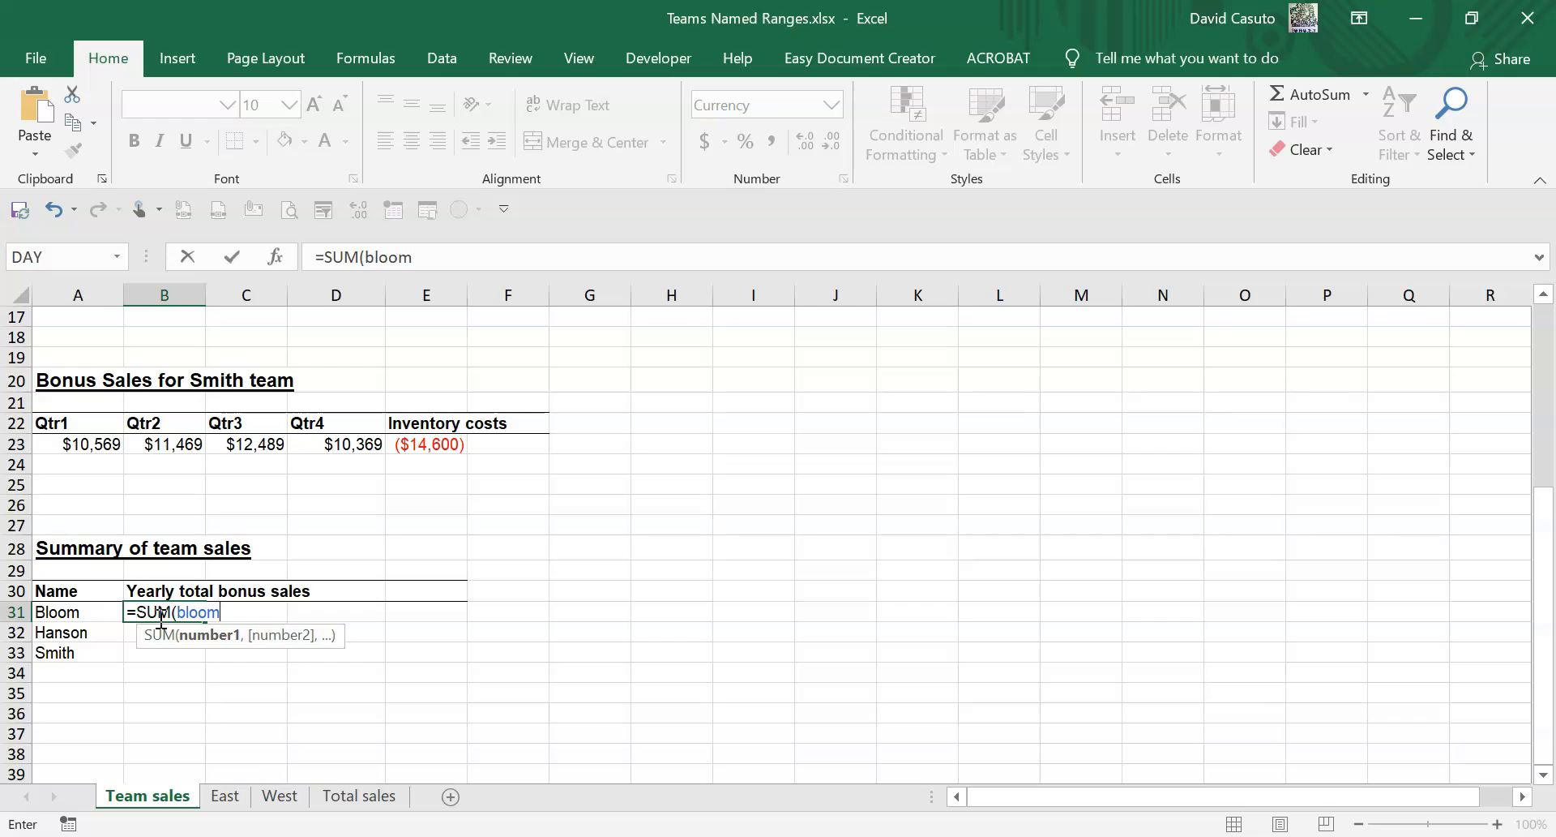
key("Return")
Enter =SUM(hanson) in B32 as Hanson's yearly total bonus sales.
left_click(154, 636)
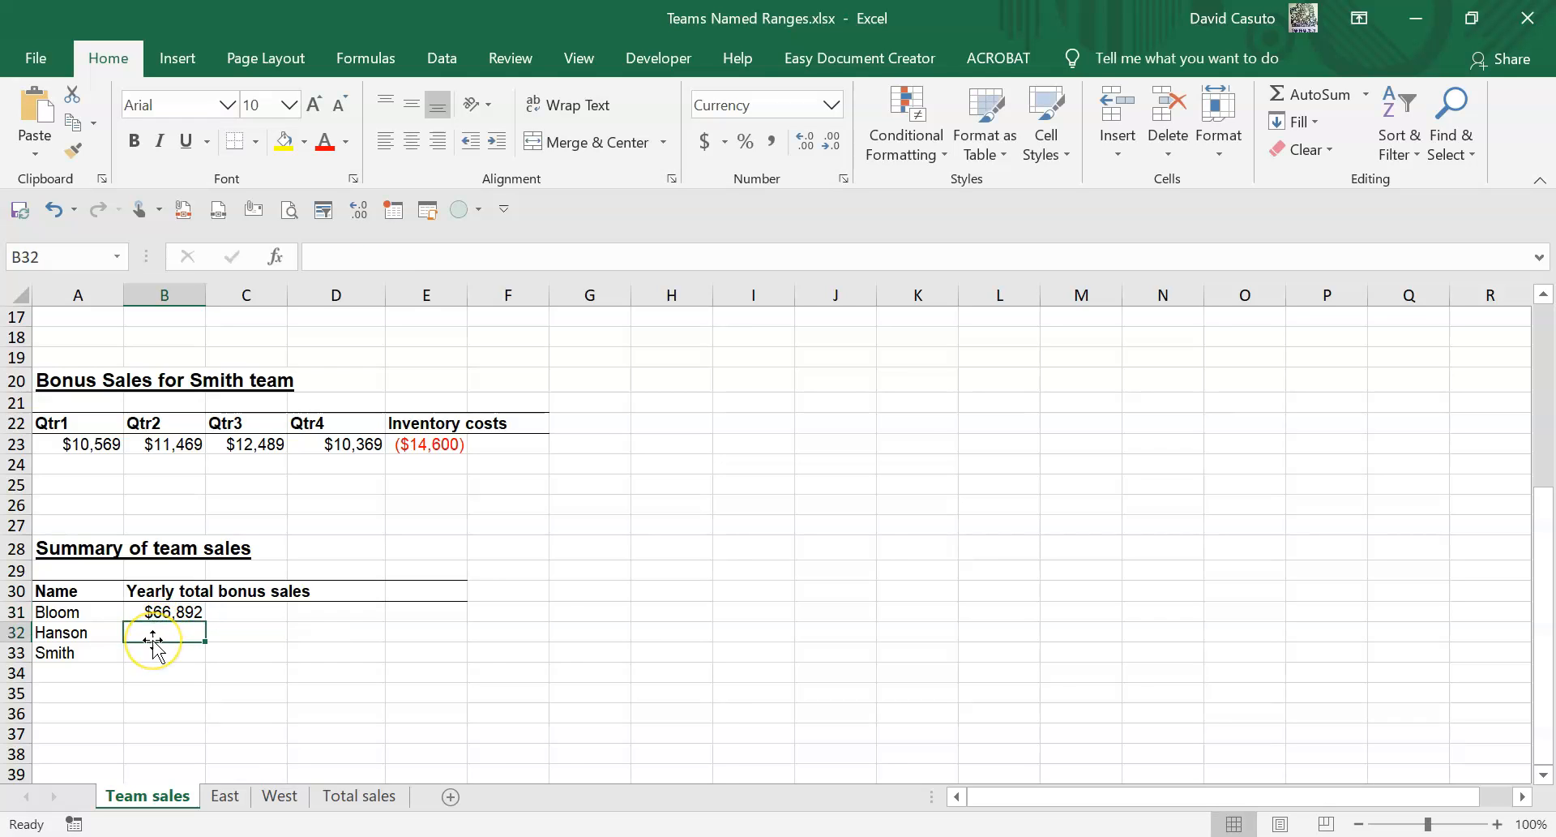
type("=sum")
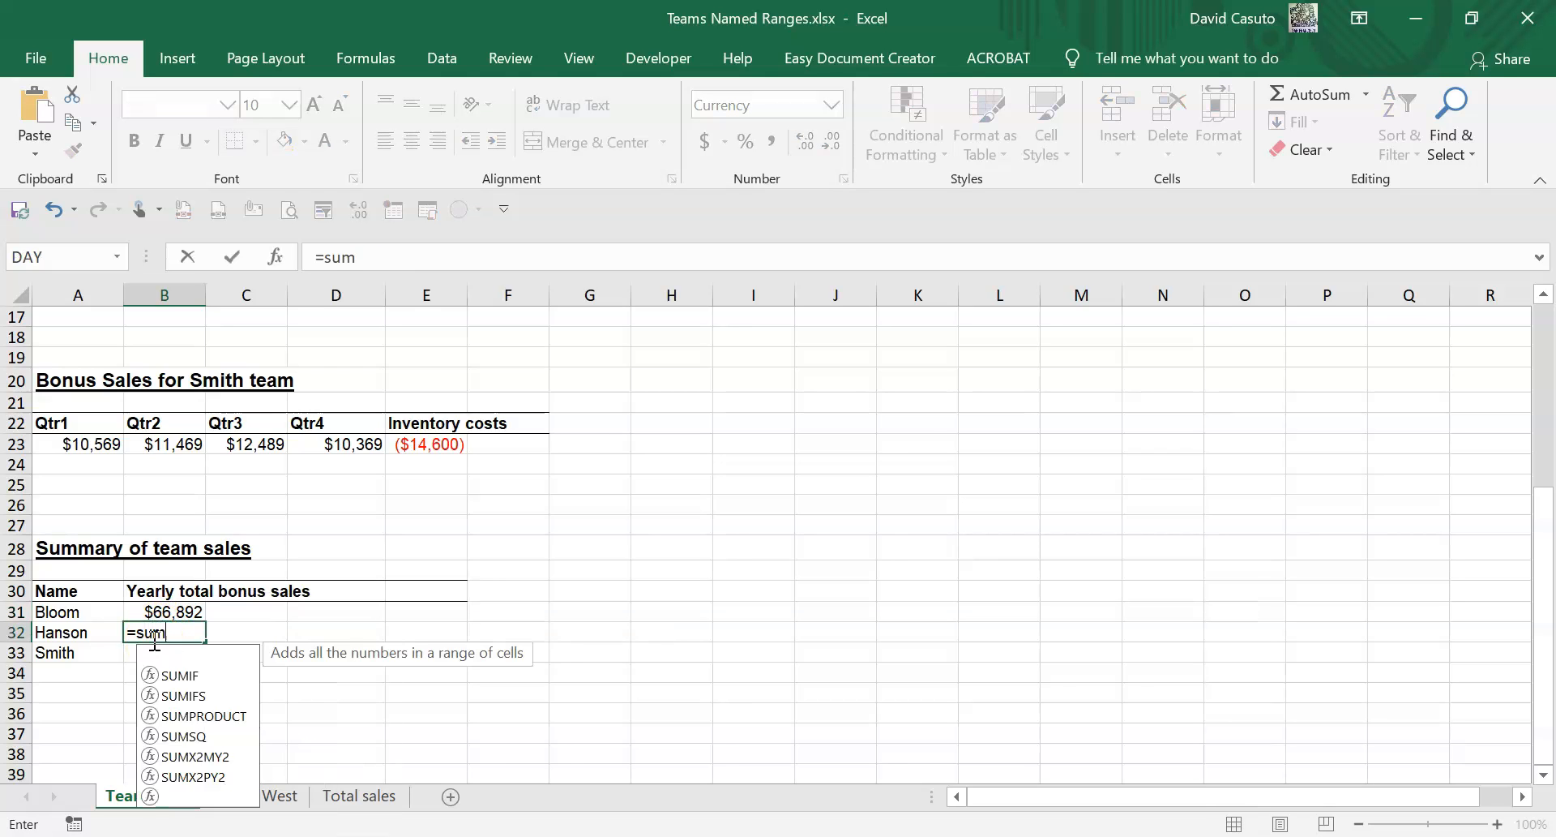
key("Tab")
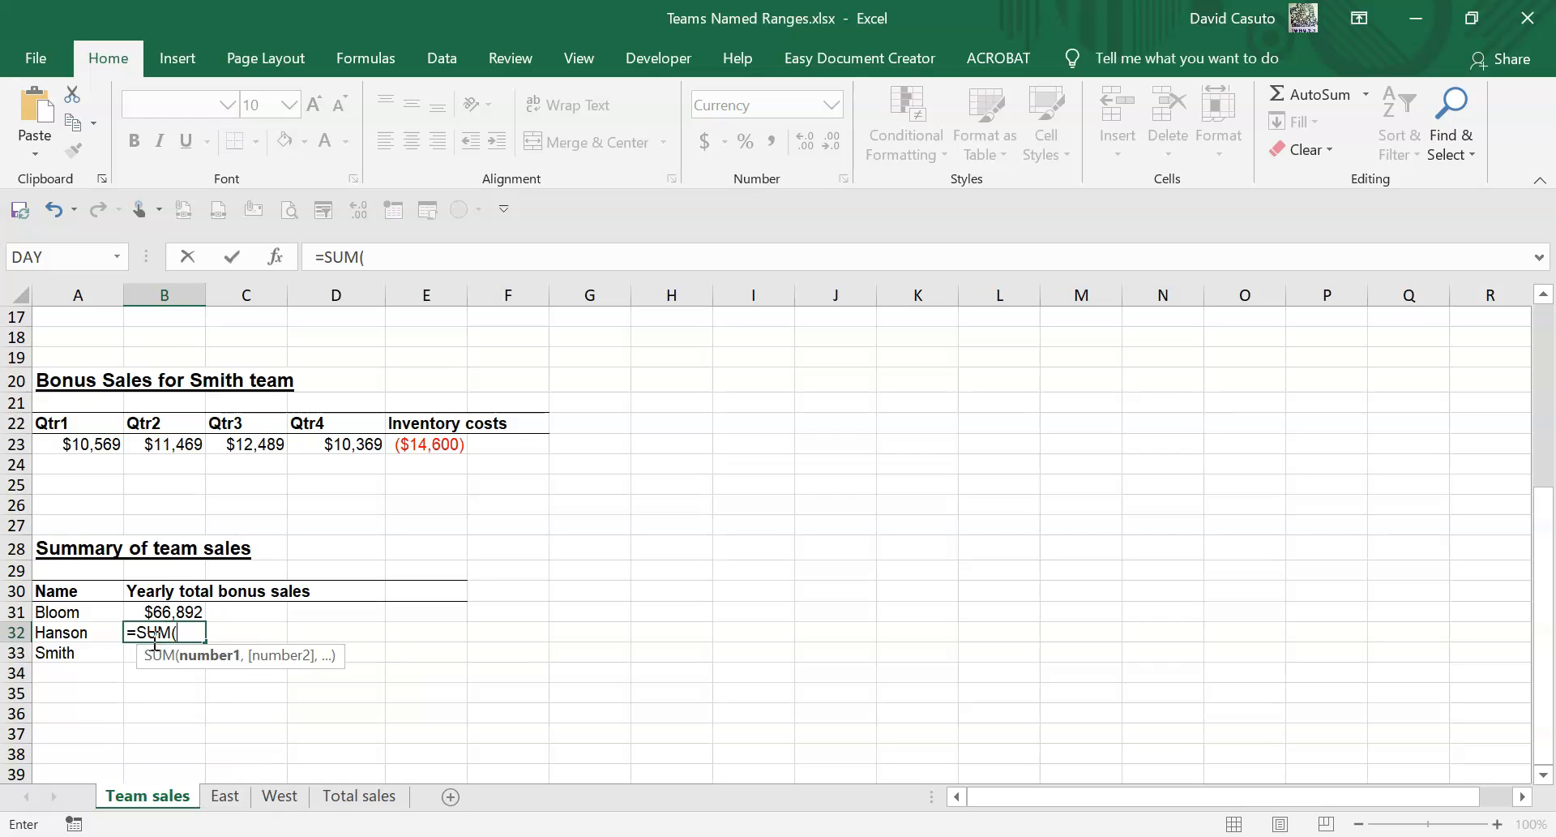
type("ha")
key("Tab")
key("Return")
Enter =SUM(smith) in B33 as Smith's yearly total bonus sales.
type("=")
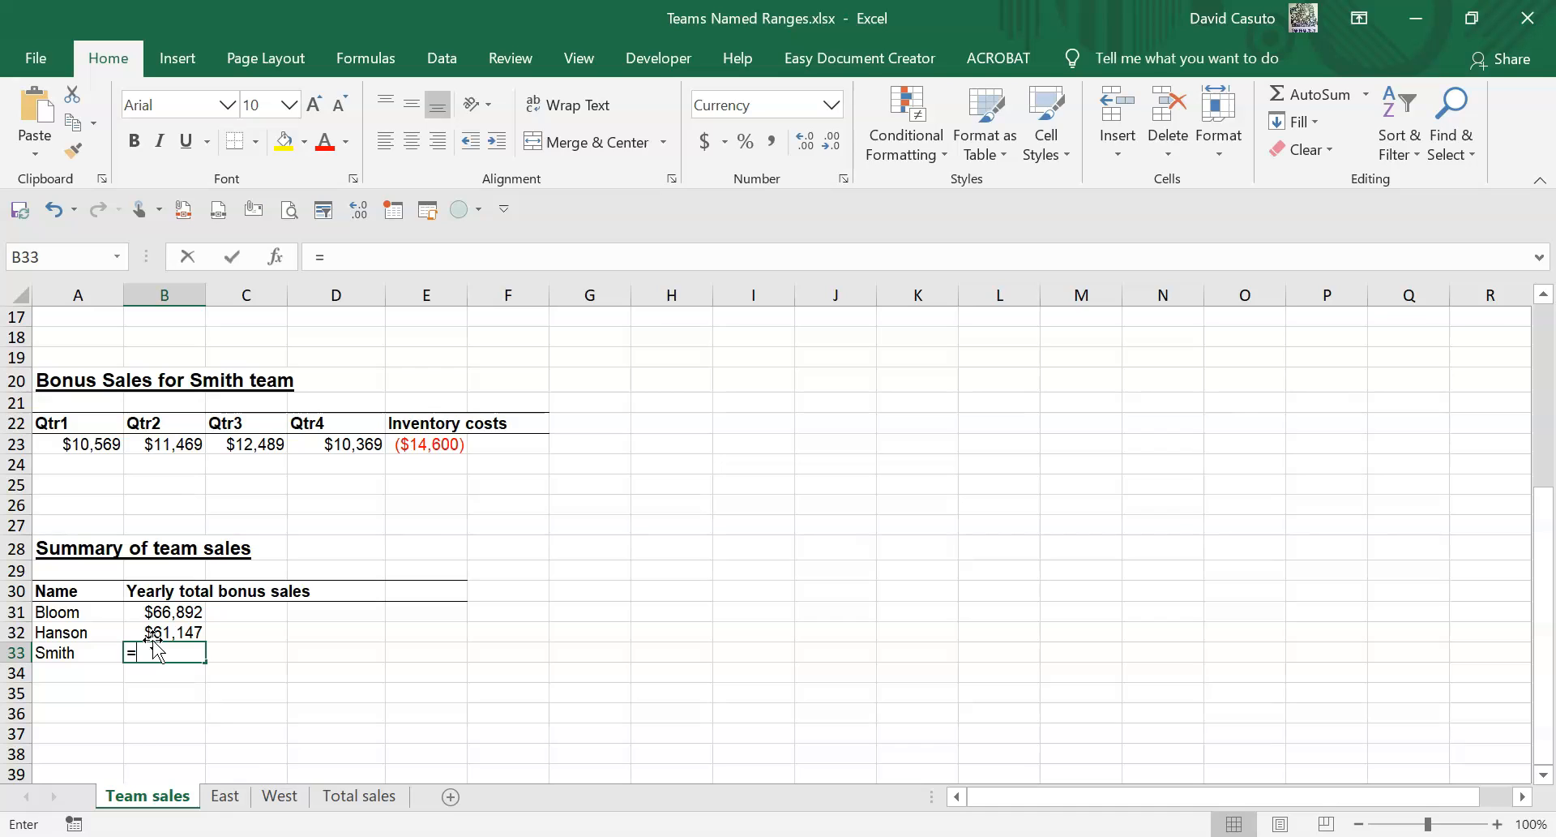
type("sum")
key("Tab")
type("smi")
key("Tab")
key("Return")
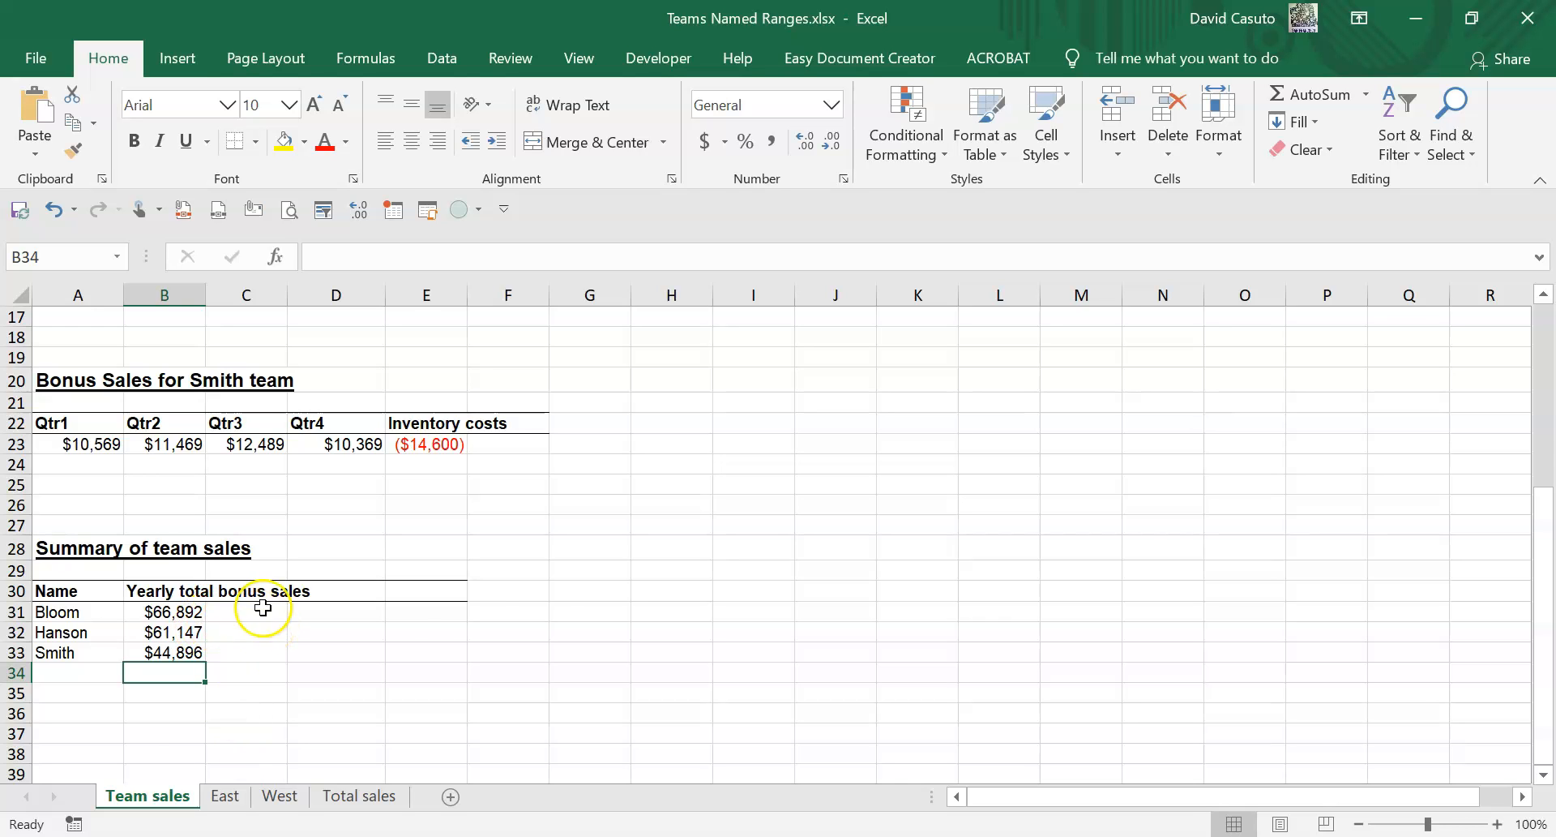
On the East sheet, create names from the top row of the quarterly range B4:E9 with Create from Selection.
scroll(267, 604, "up", 5)
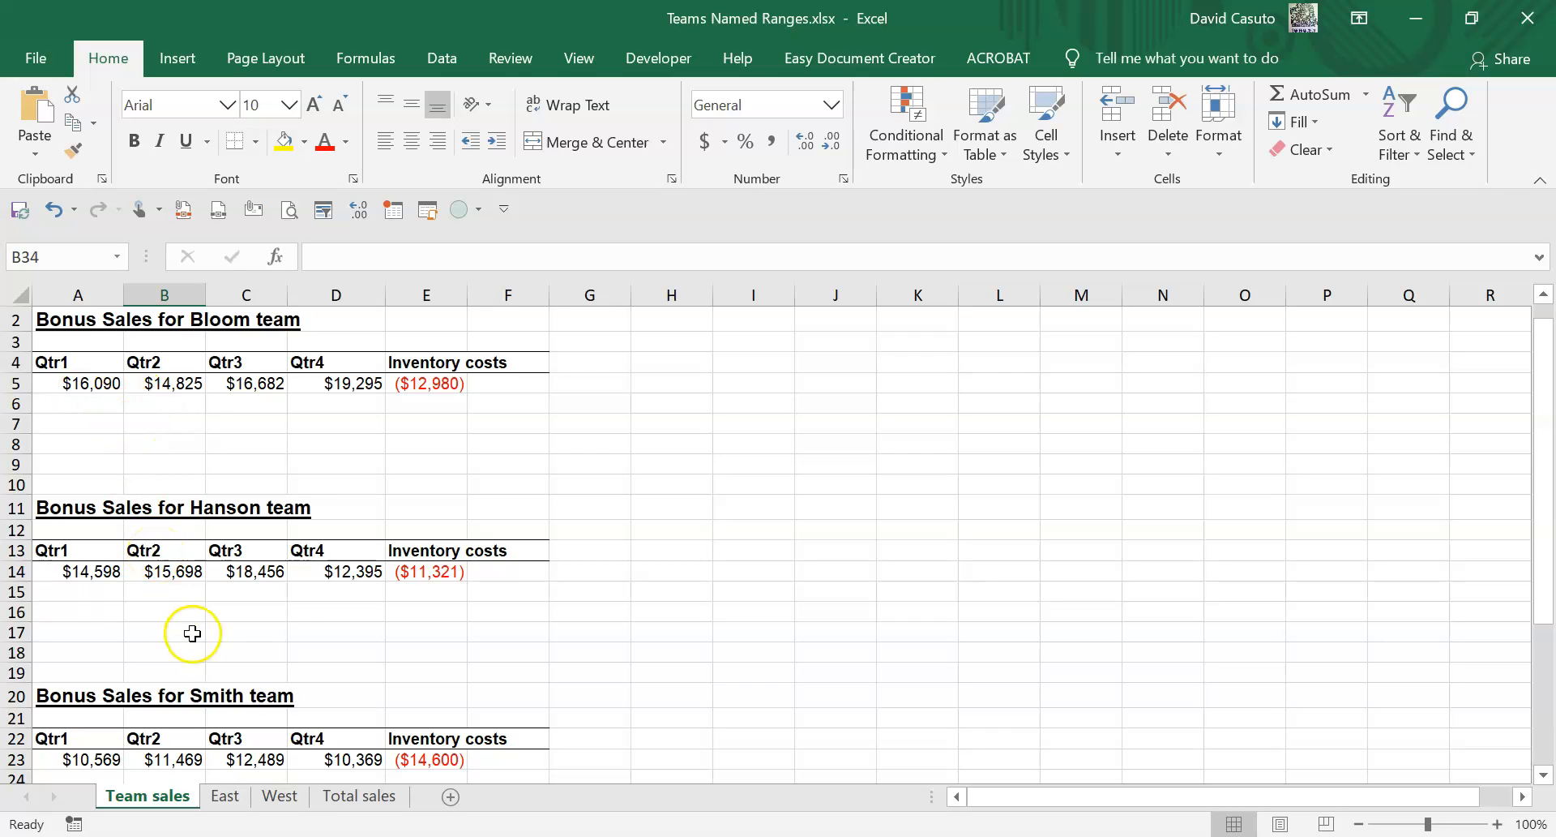
left_click(226, 796)
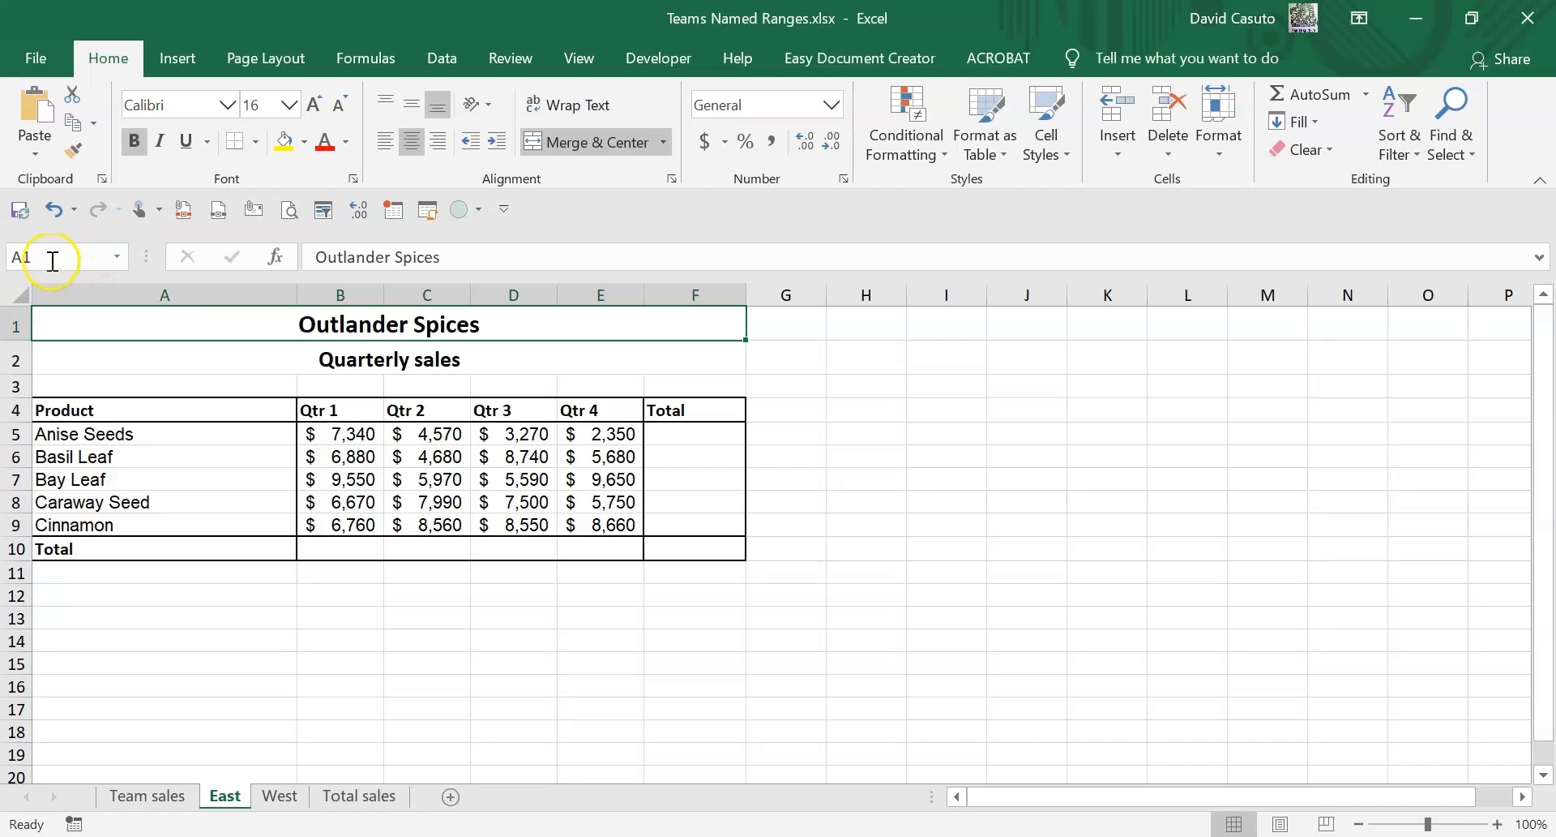
left_click_drag(324, 409, 596, 528)
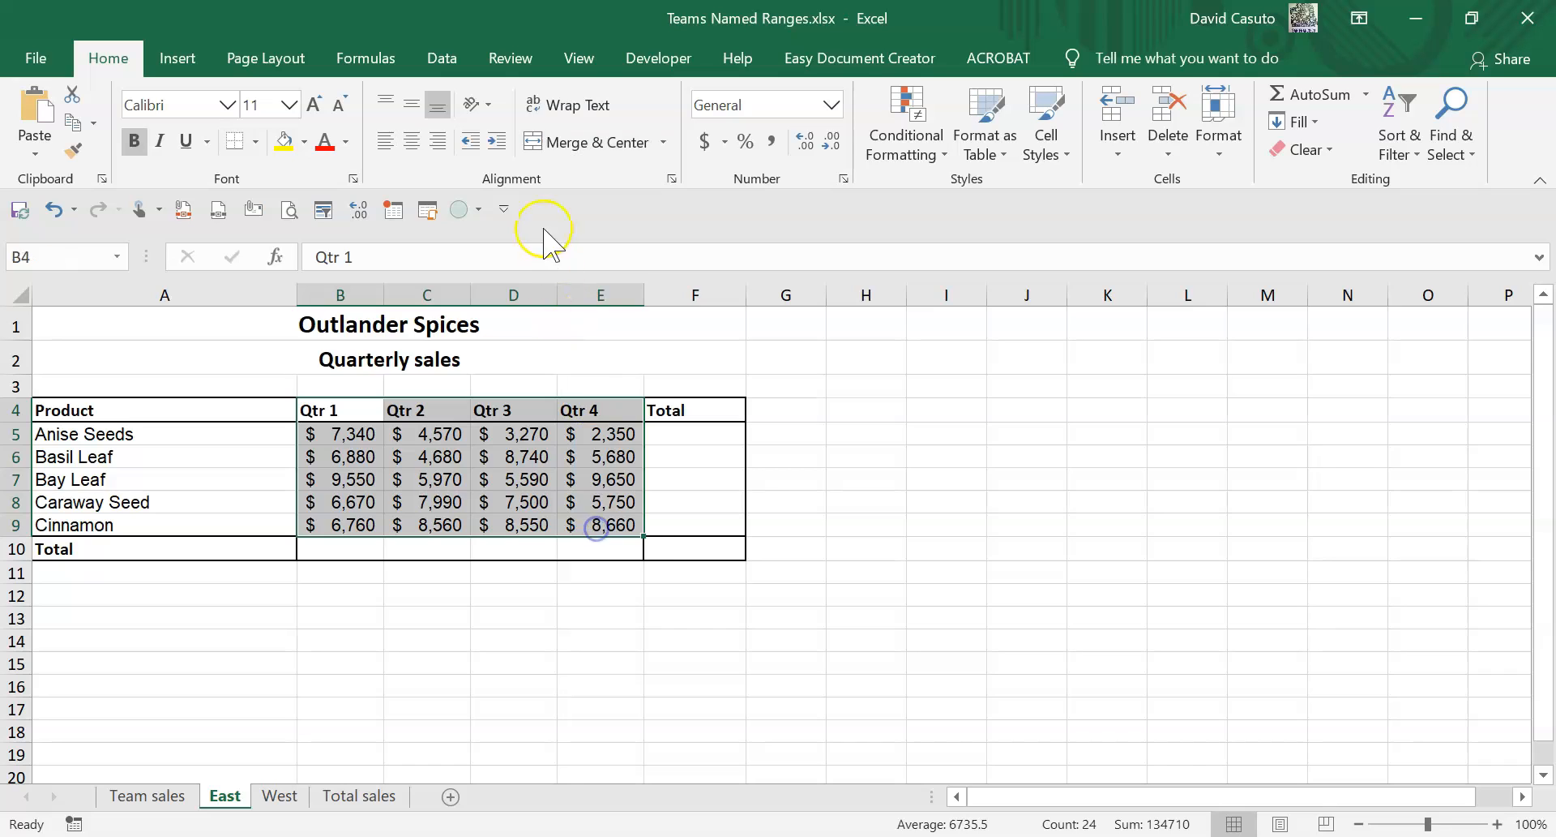
left_click(362, 64)
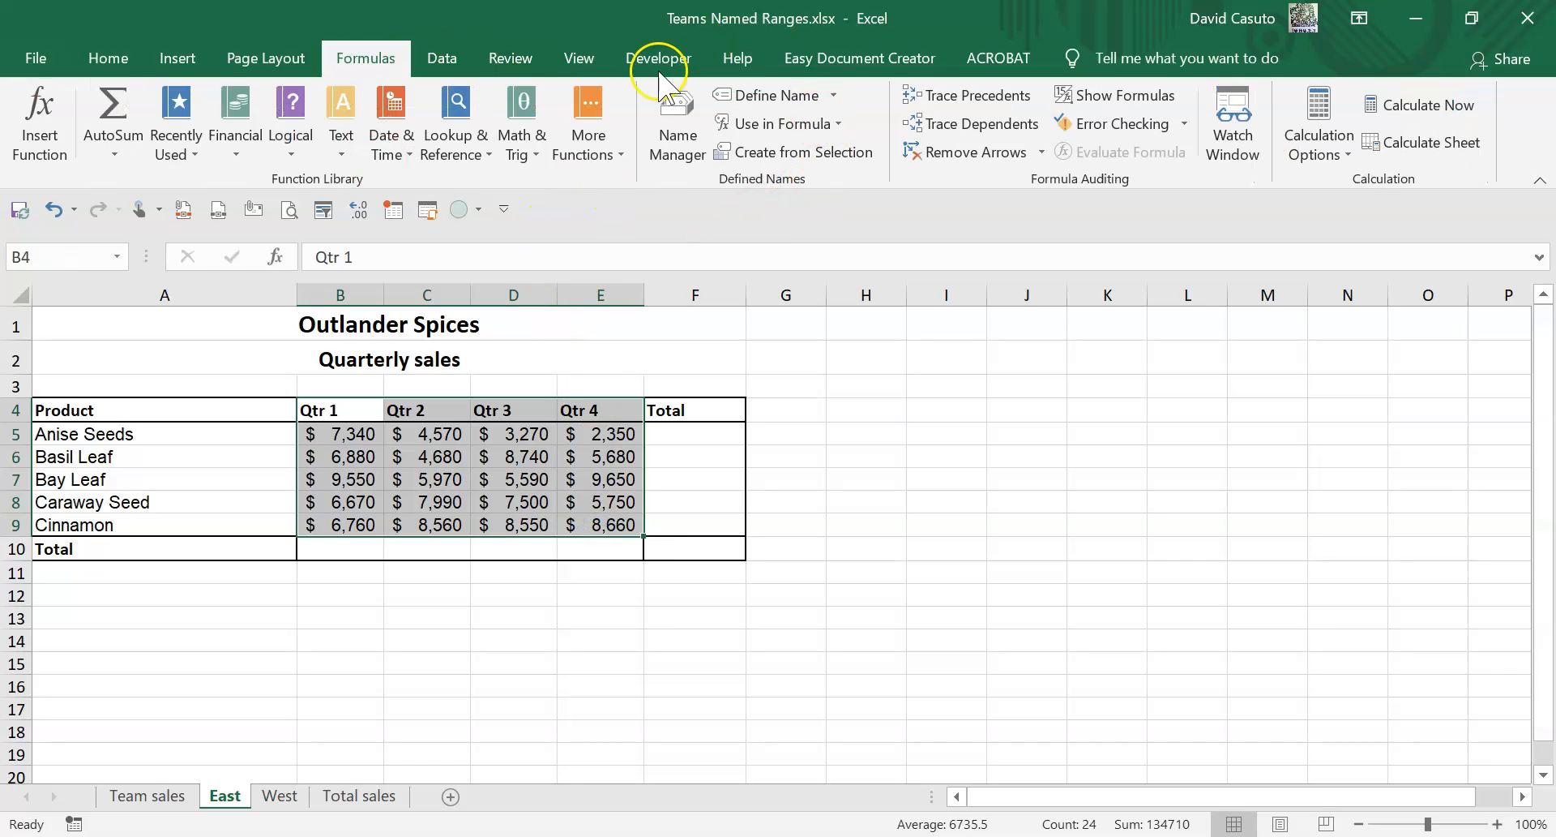
left_click(775, 156)
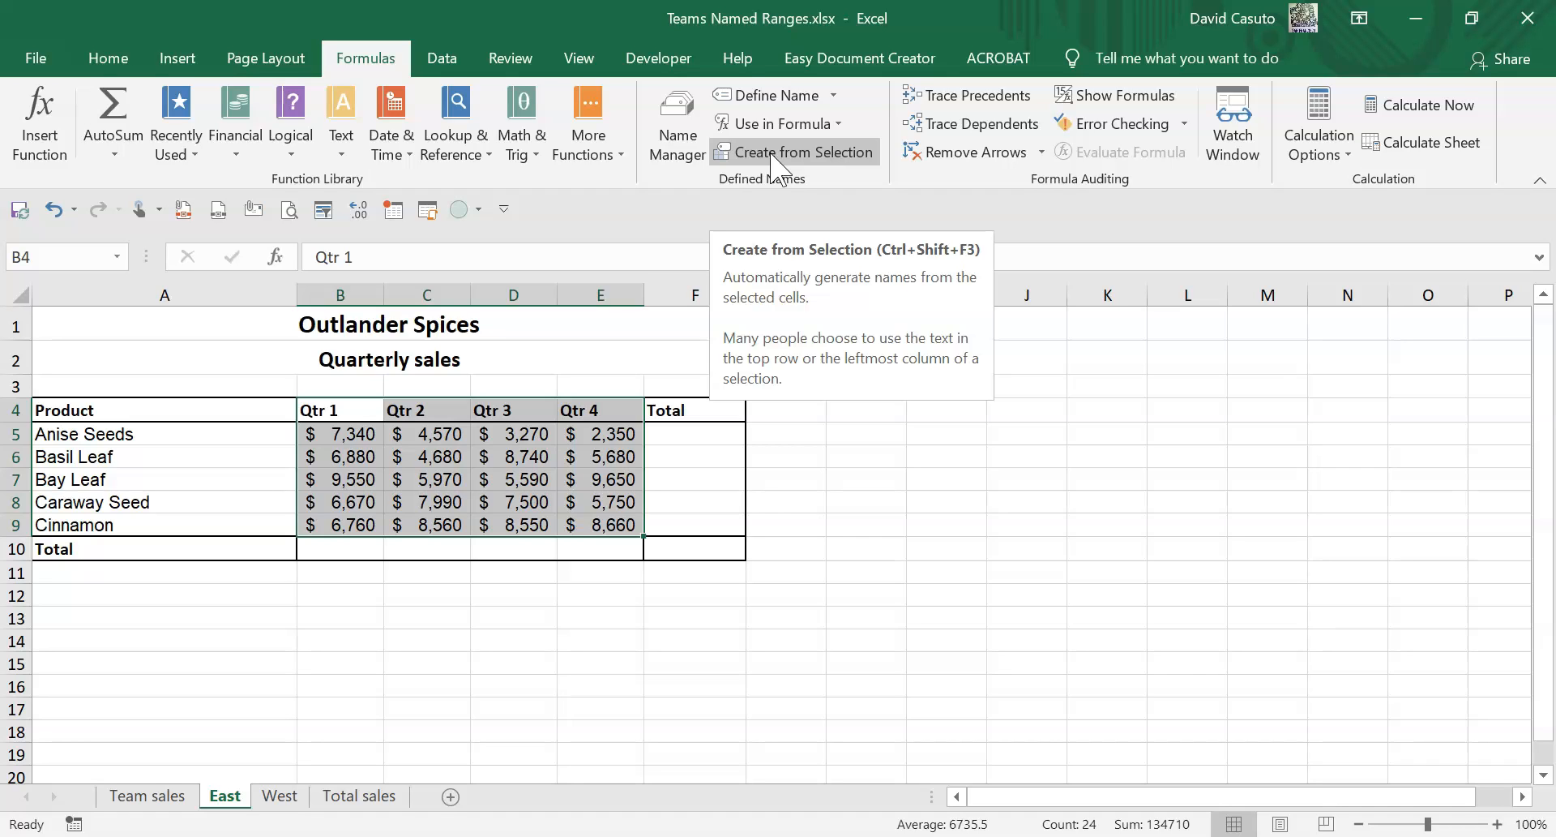
left_click(774, 154)
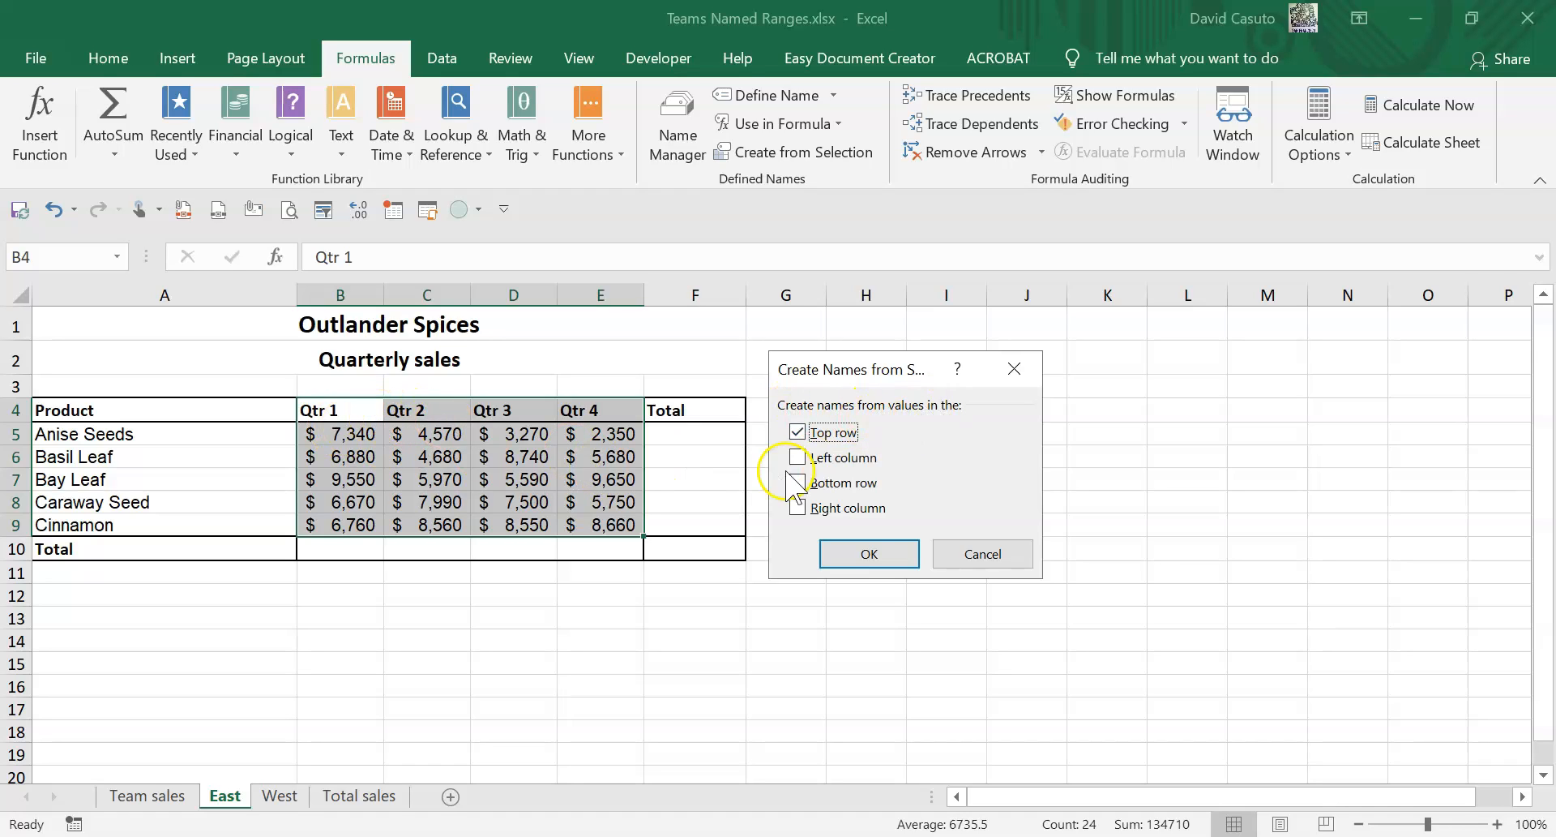
left_click(877, 555)
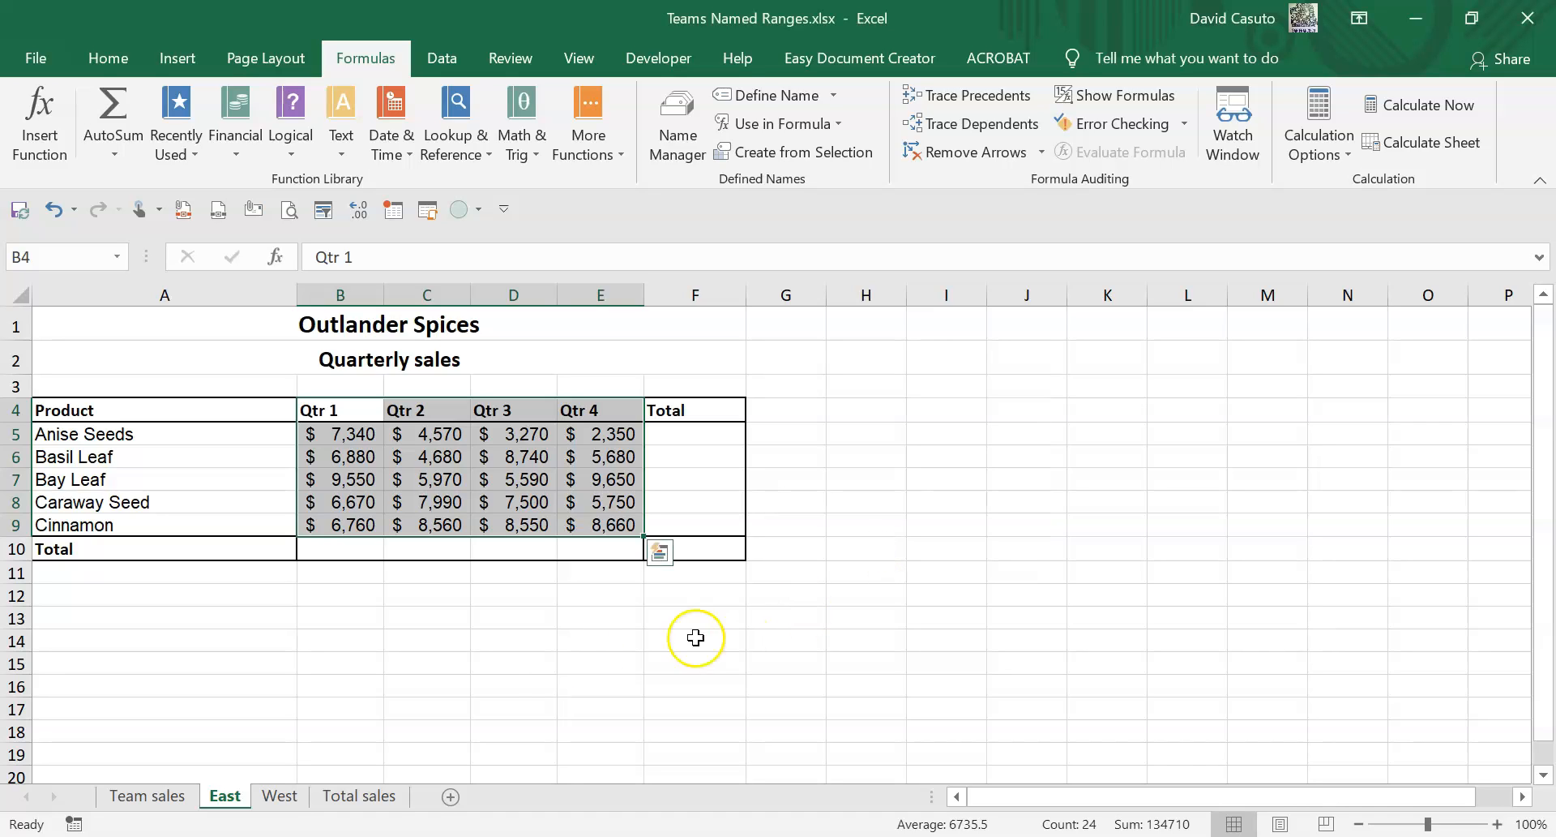
Review the newly created quarter names in the name list.
left_click(437, 626)
left_click(117, 257)
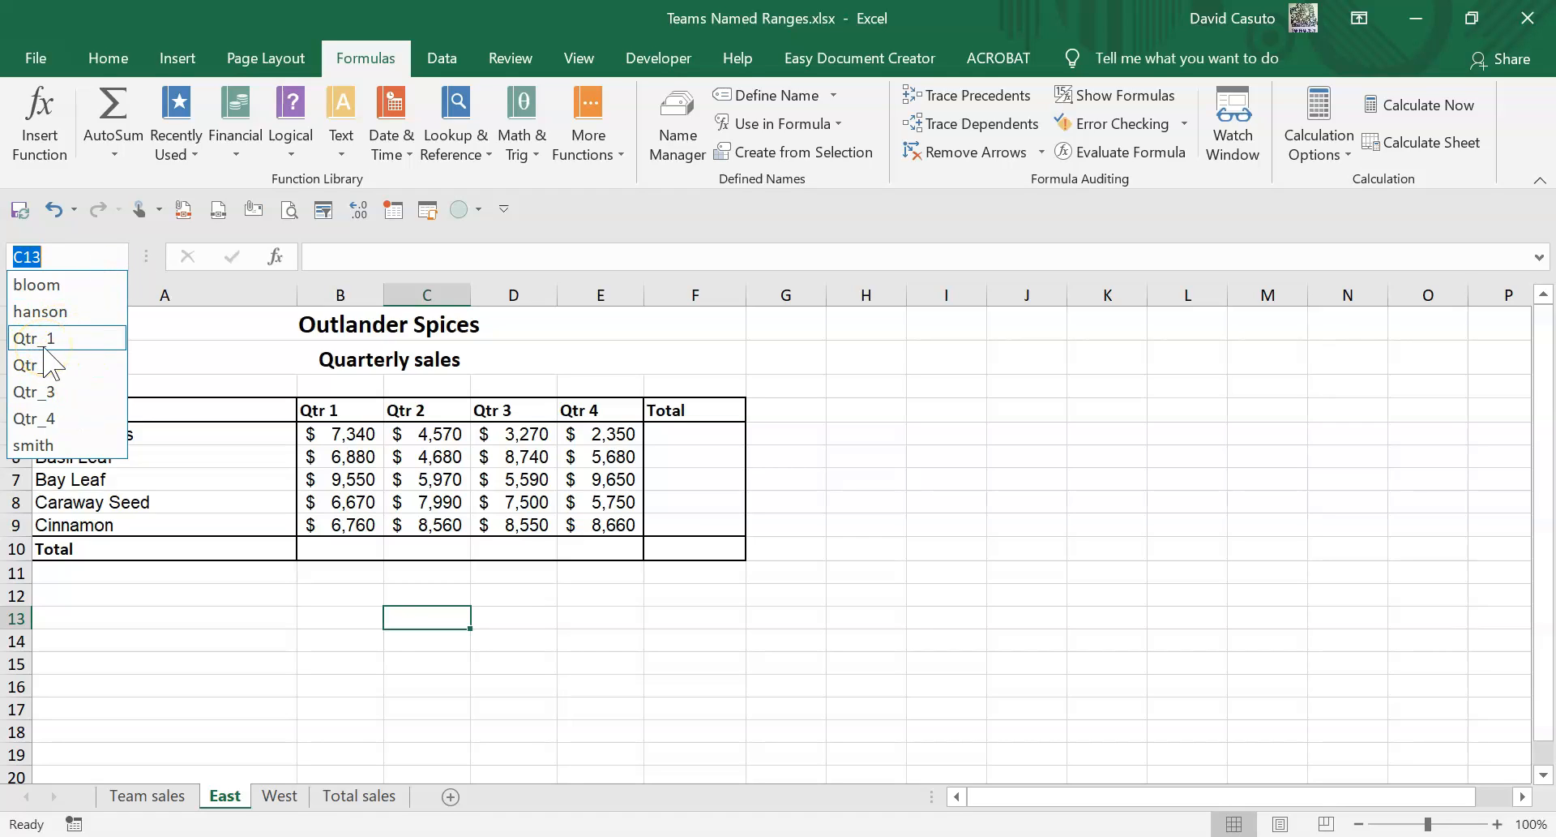
left_click(71, 345)
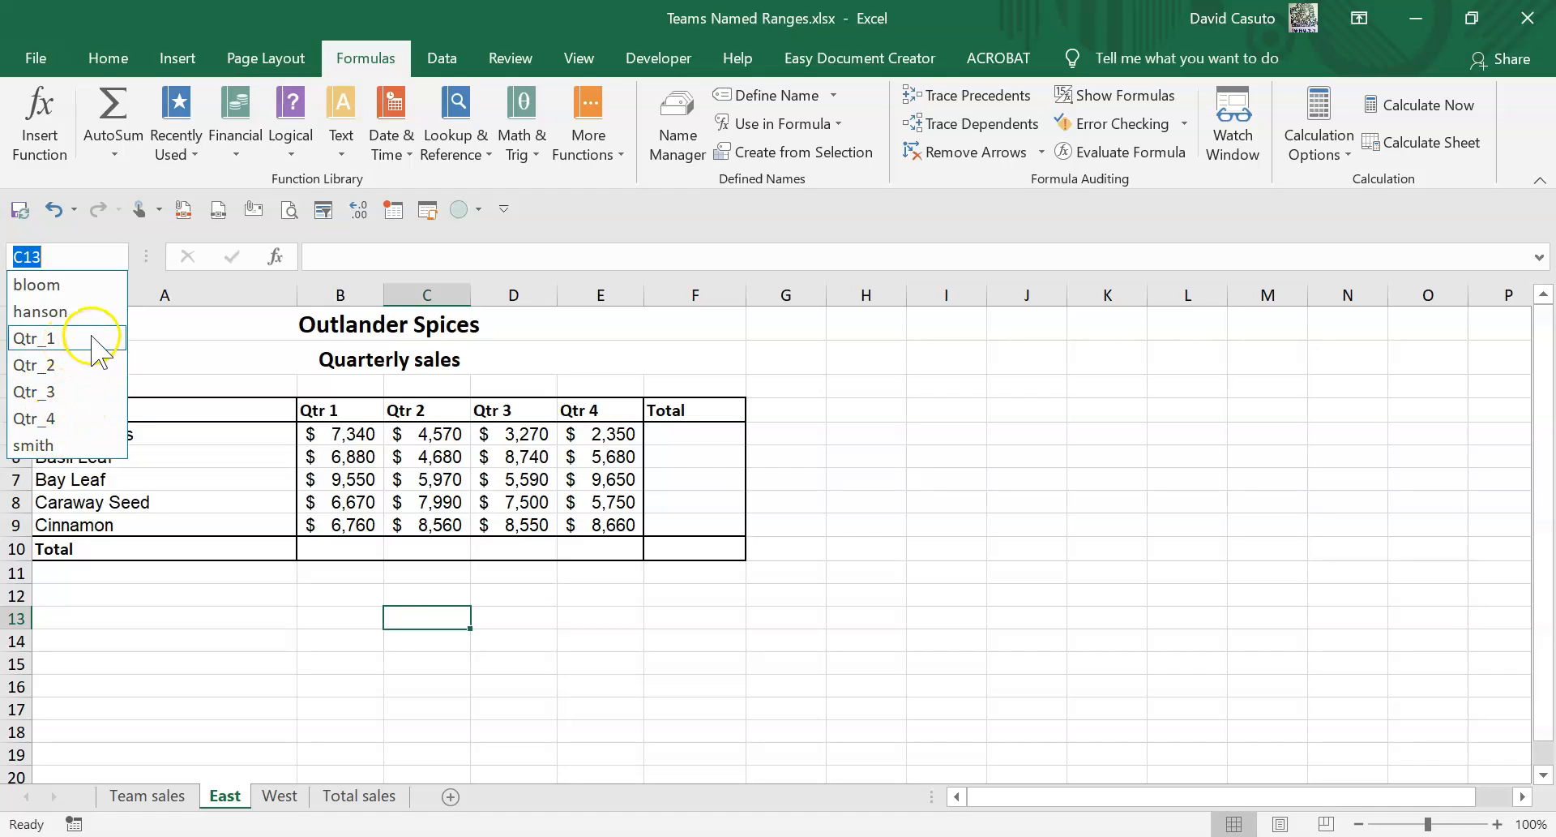
left_click(96, 345)
left_click(288, 613)
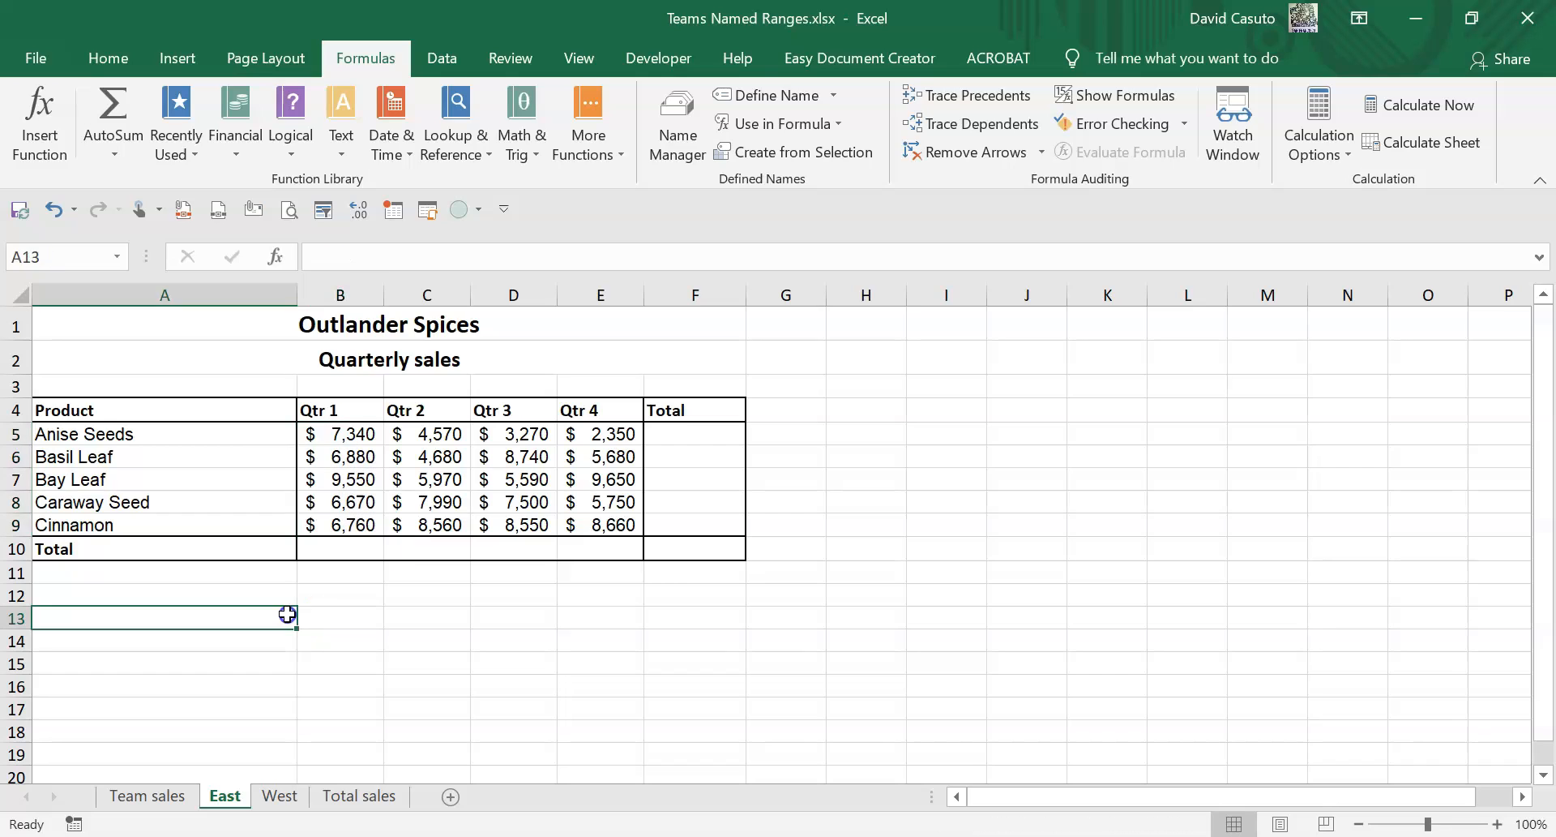
On the West sheet, create names from the left column of the product range A5:E9 with Create from Selection.
left_click(267, 796)
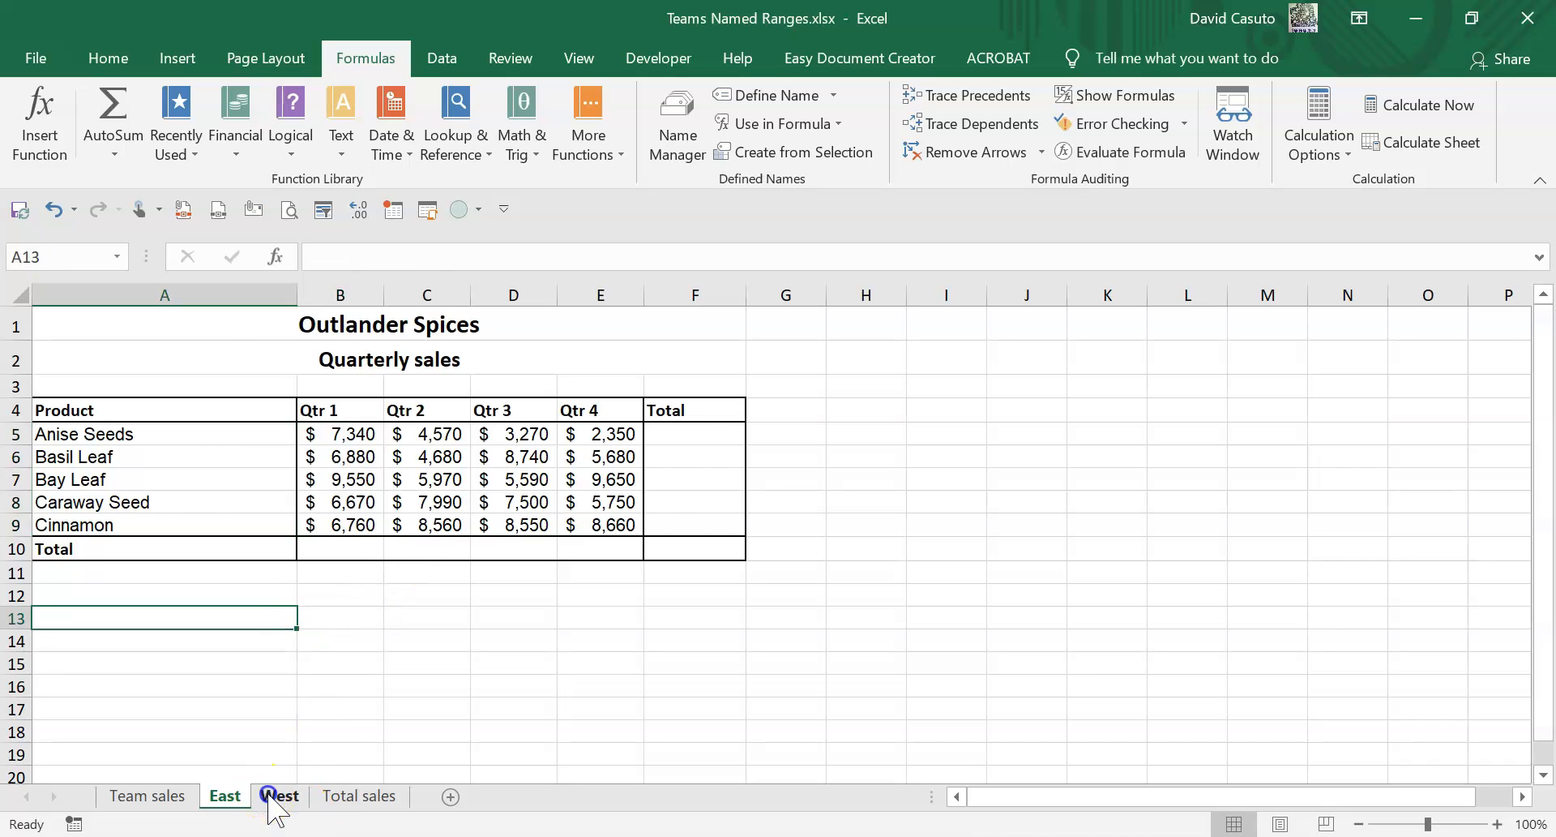
left_click_drag(126, 434, 611, 521)
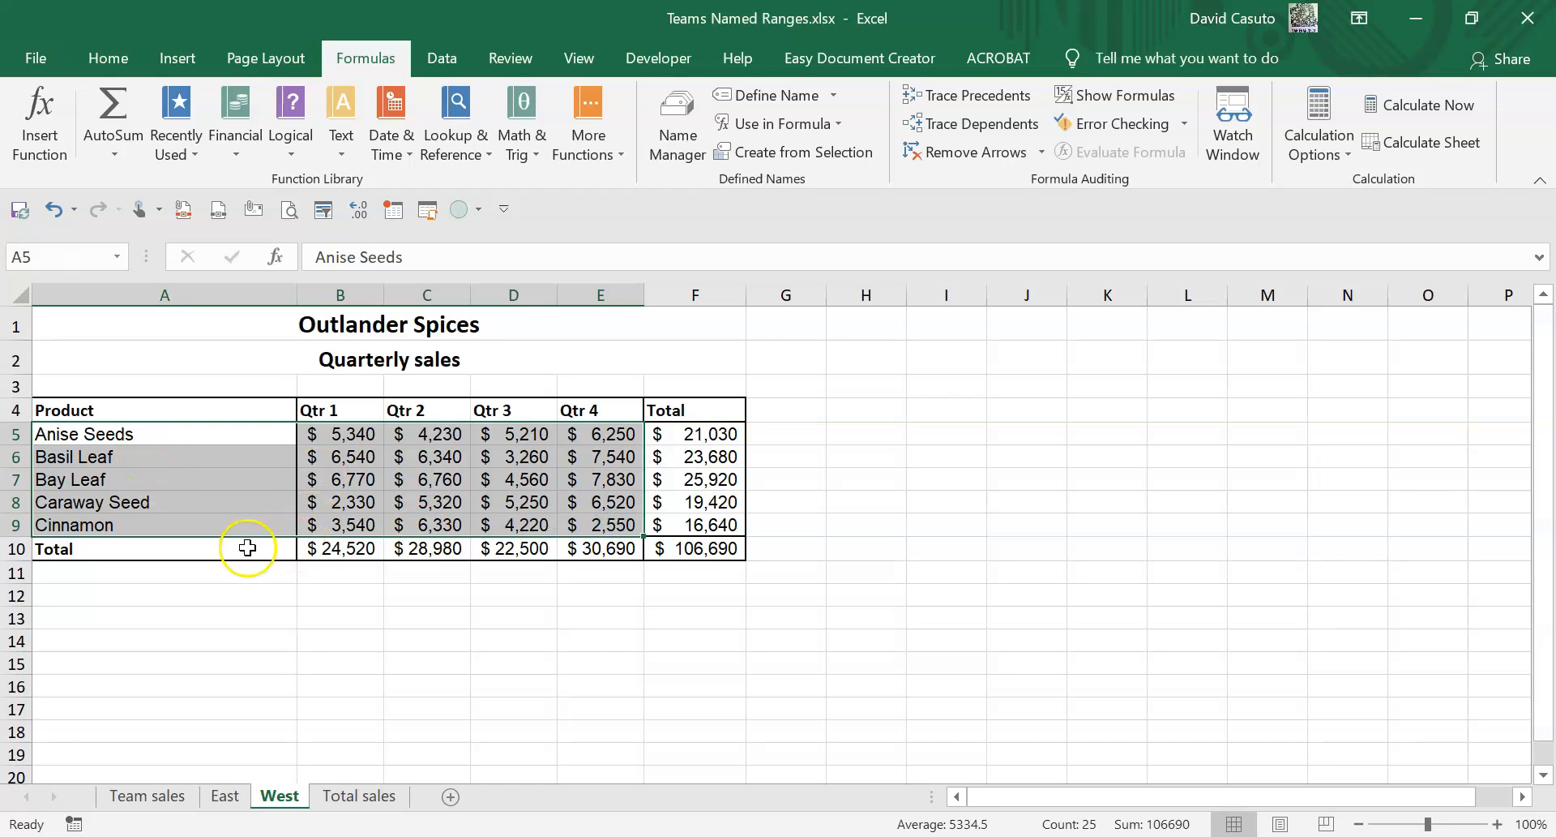
left_click(795, 154)
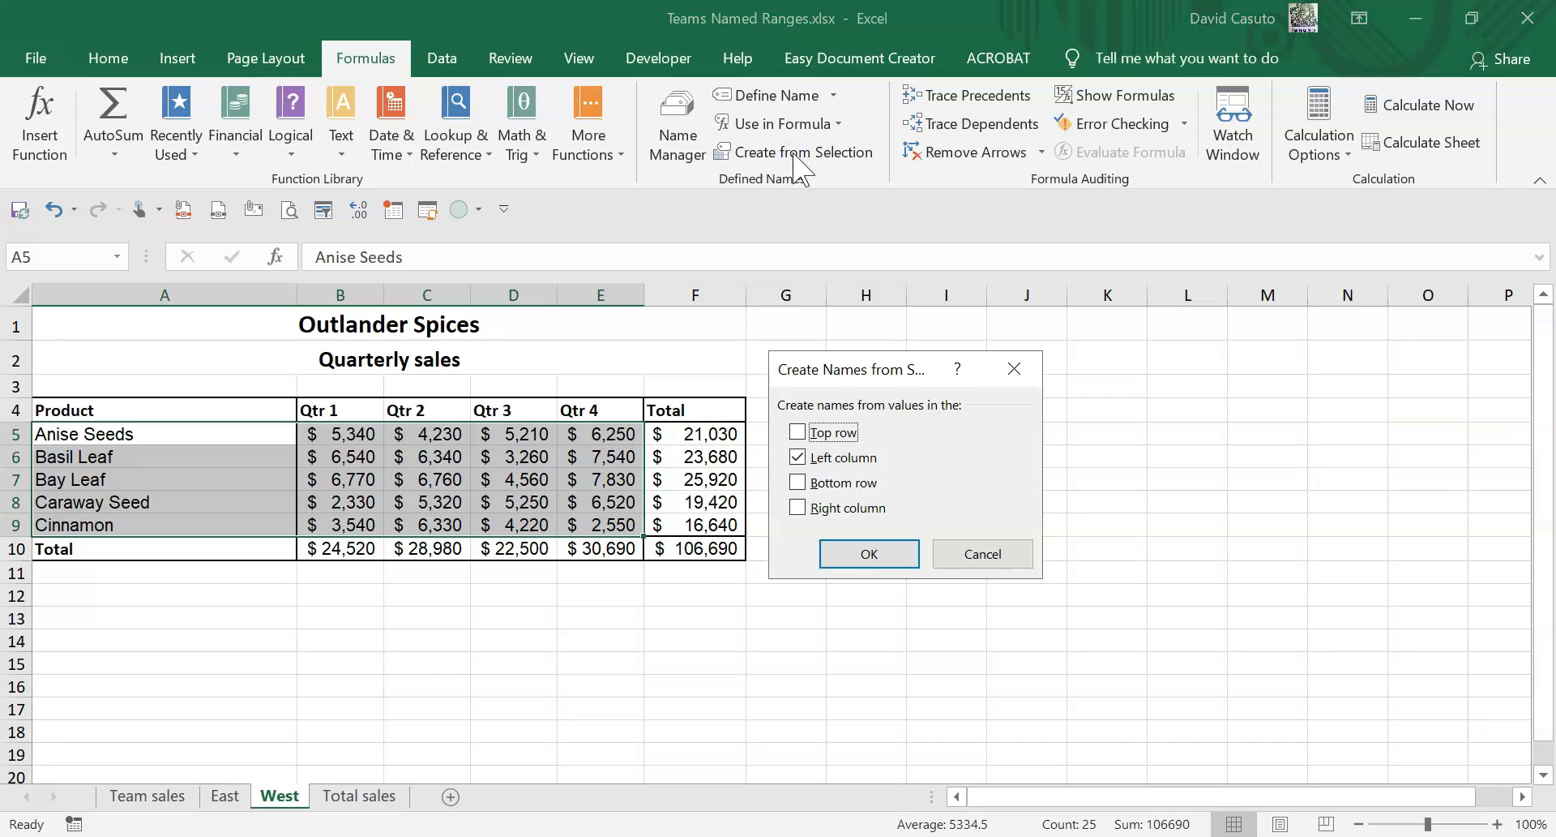
left_click(863, 556)
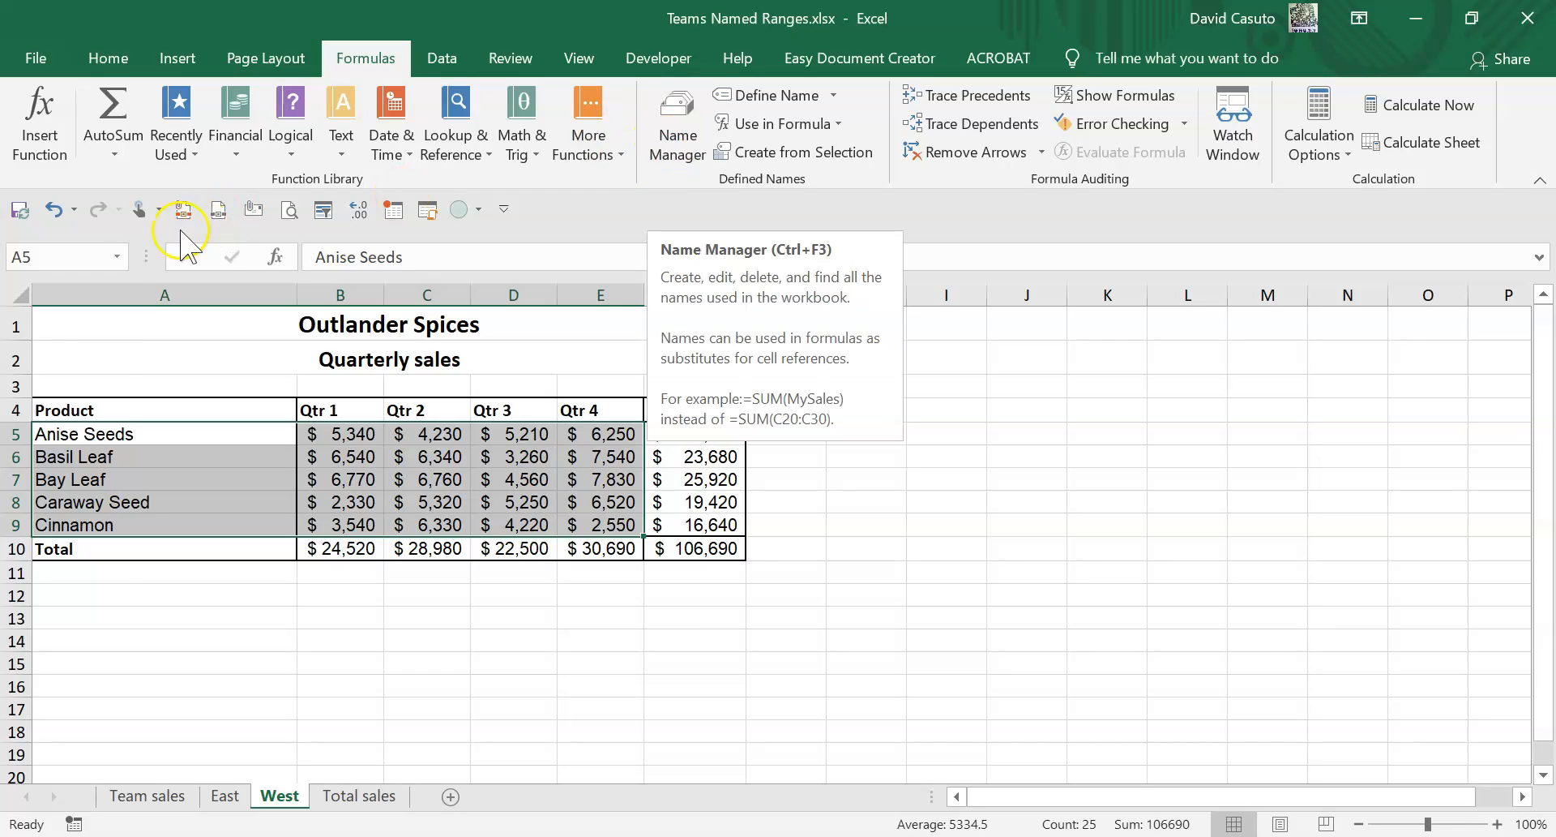
Review the newly created product names in the name list and in the Name Manager.
left_click(117, 257)
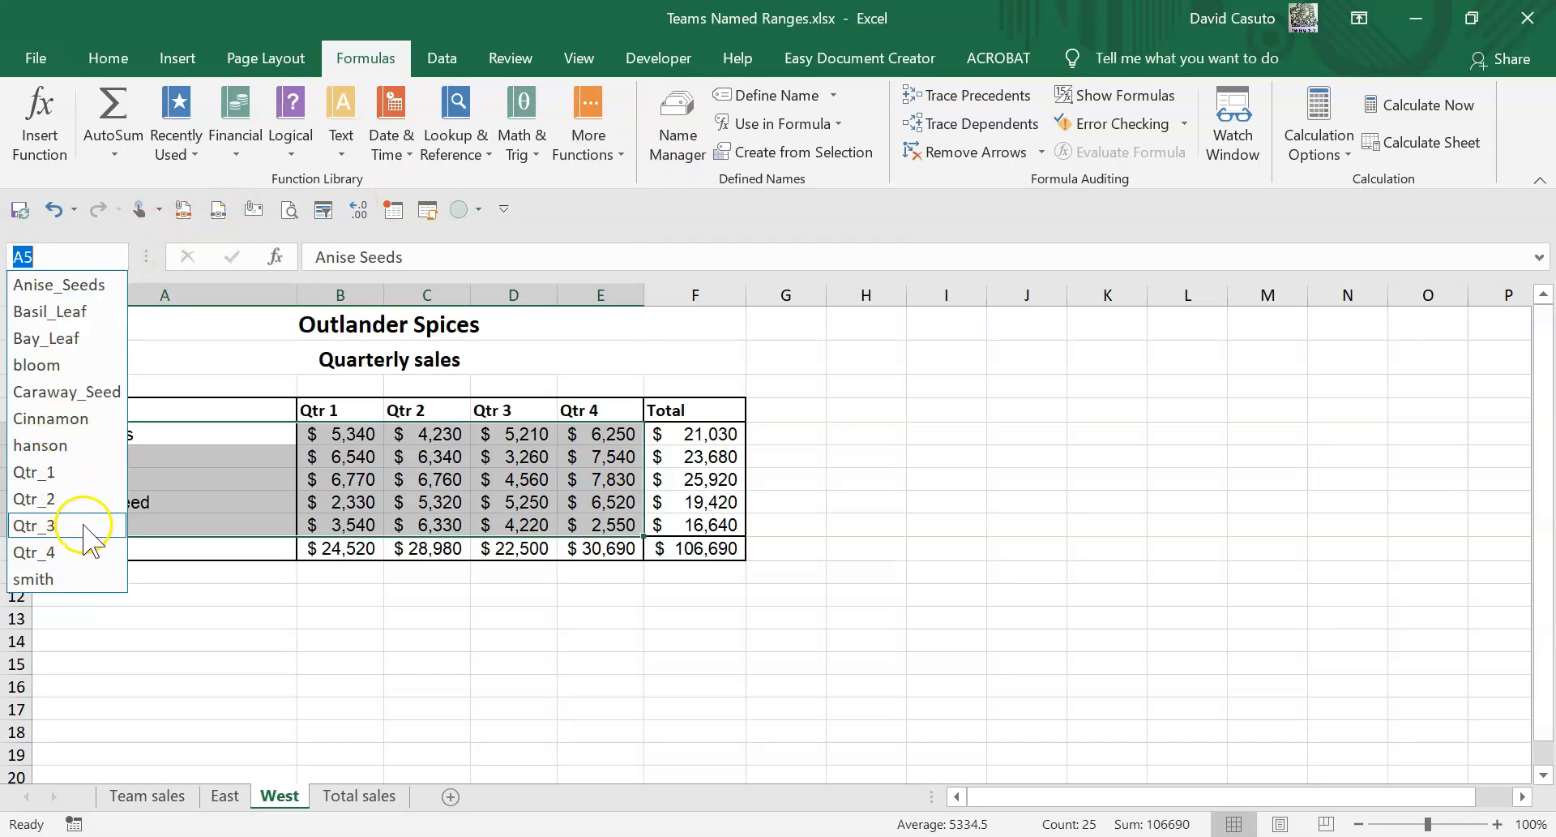
left_click(800, 578)
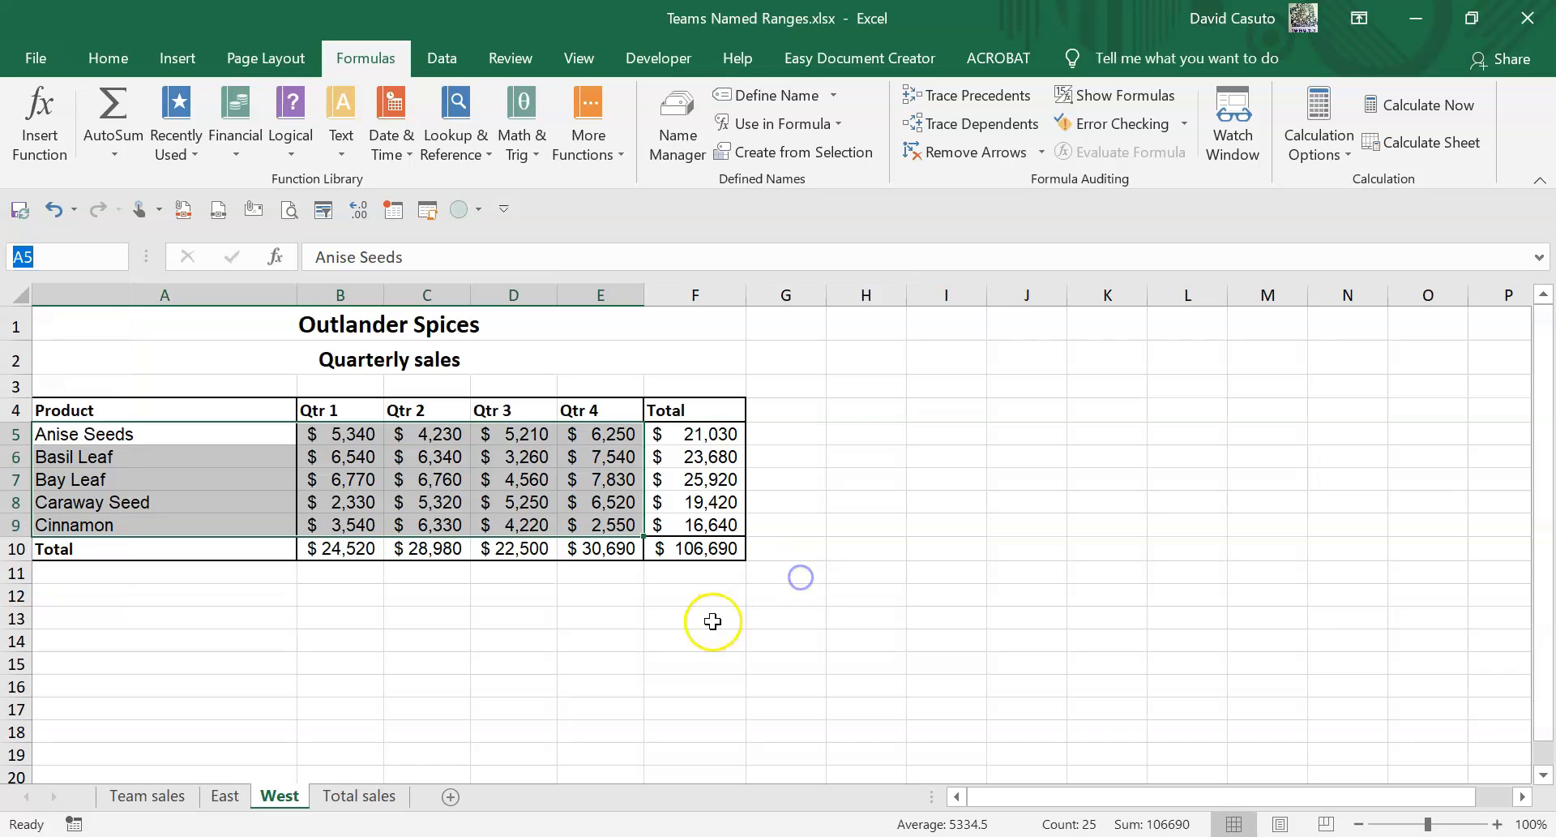
left_click(561, 442)
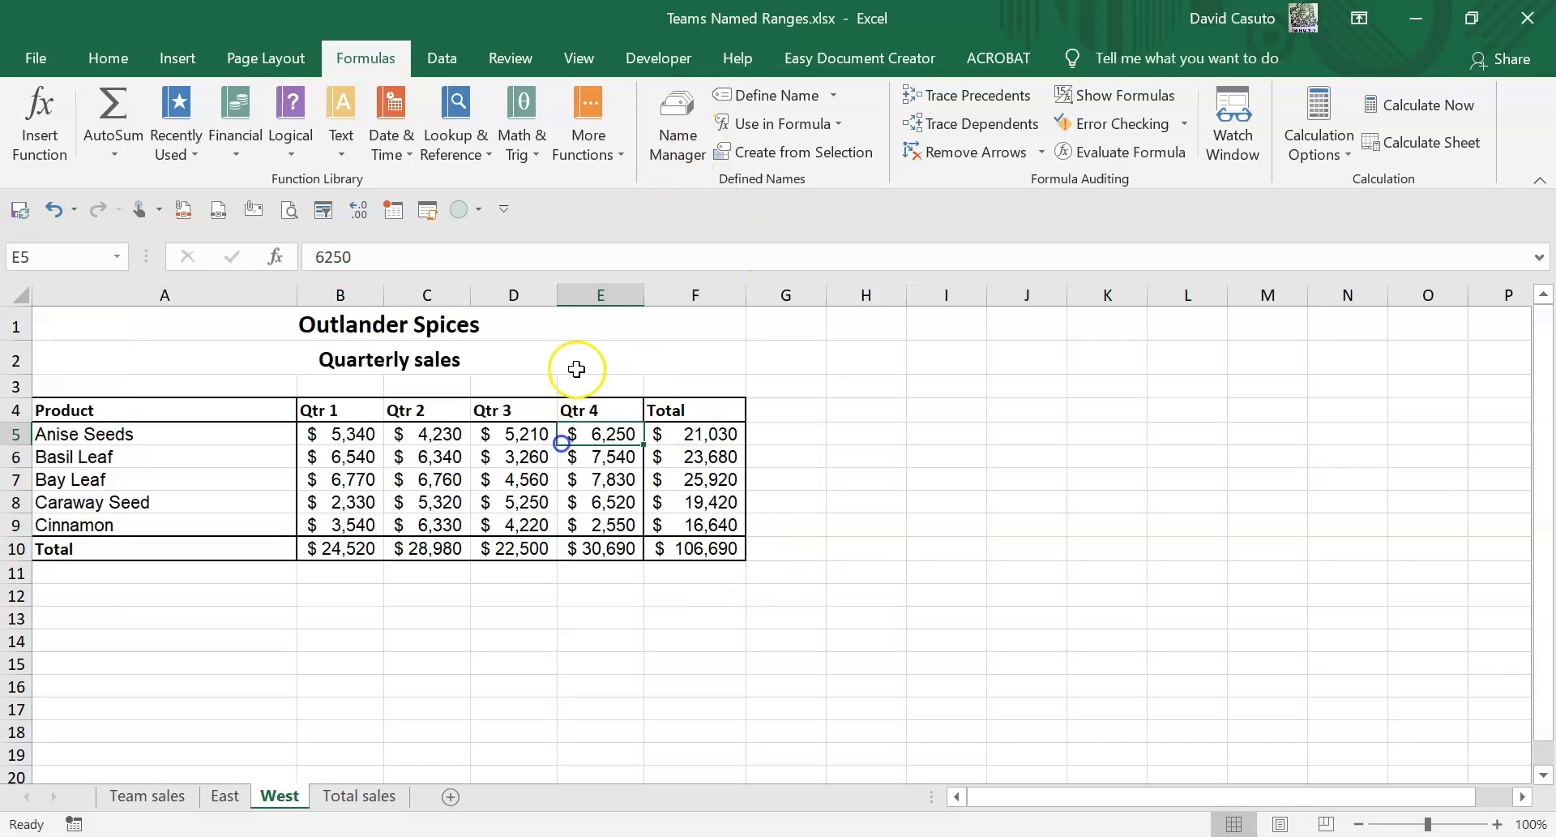
left_click(677, 121)
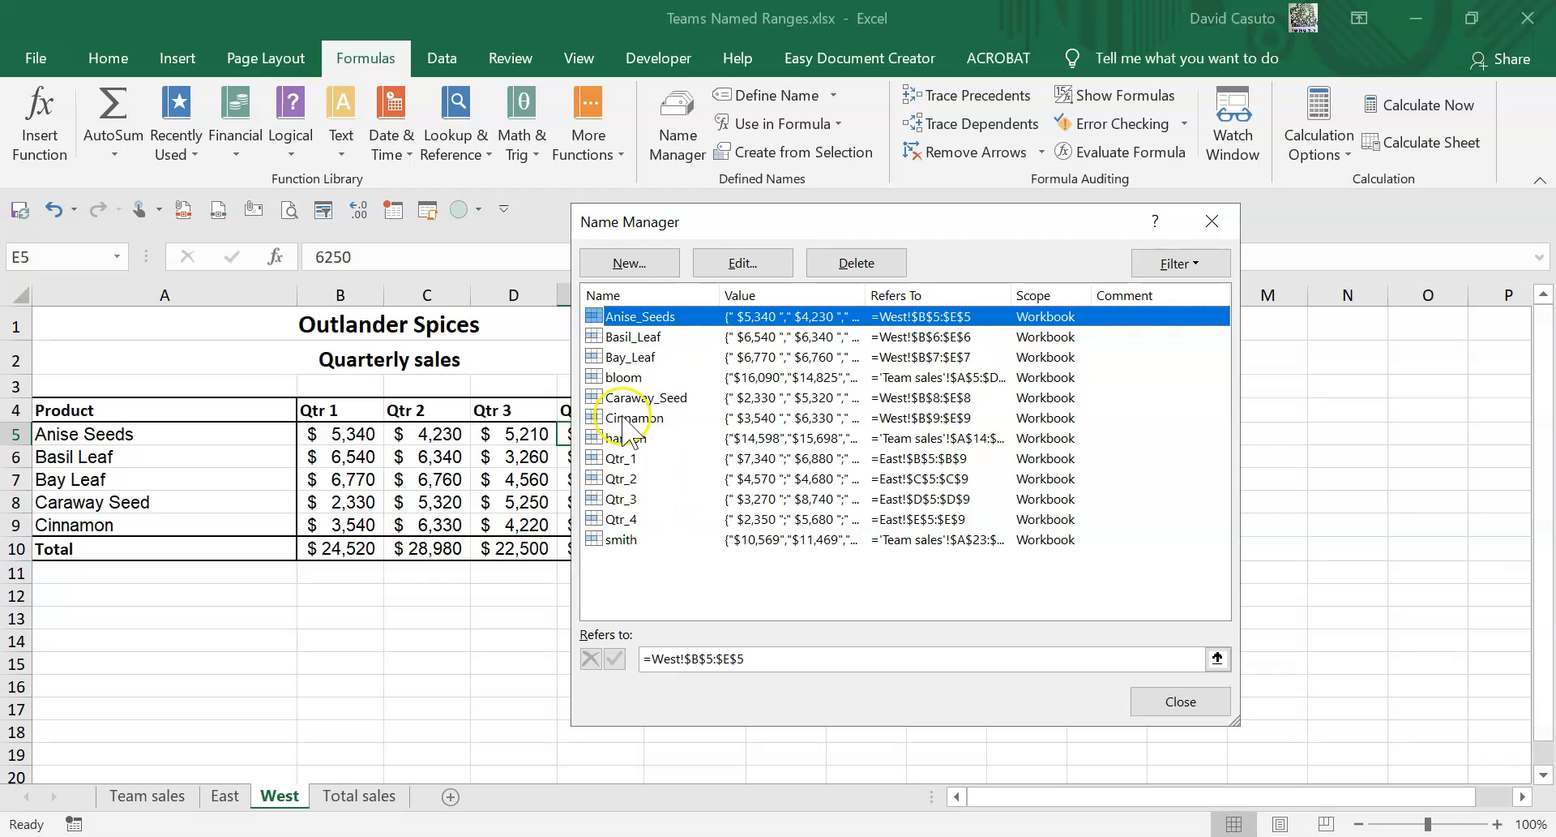
left_click(640, 274)
left_click(1173, 702)
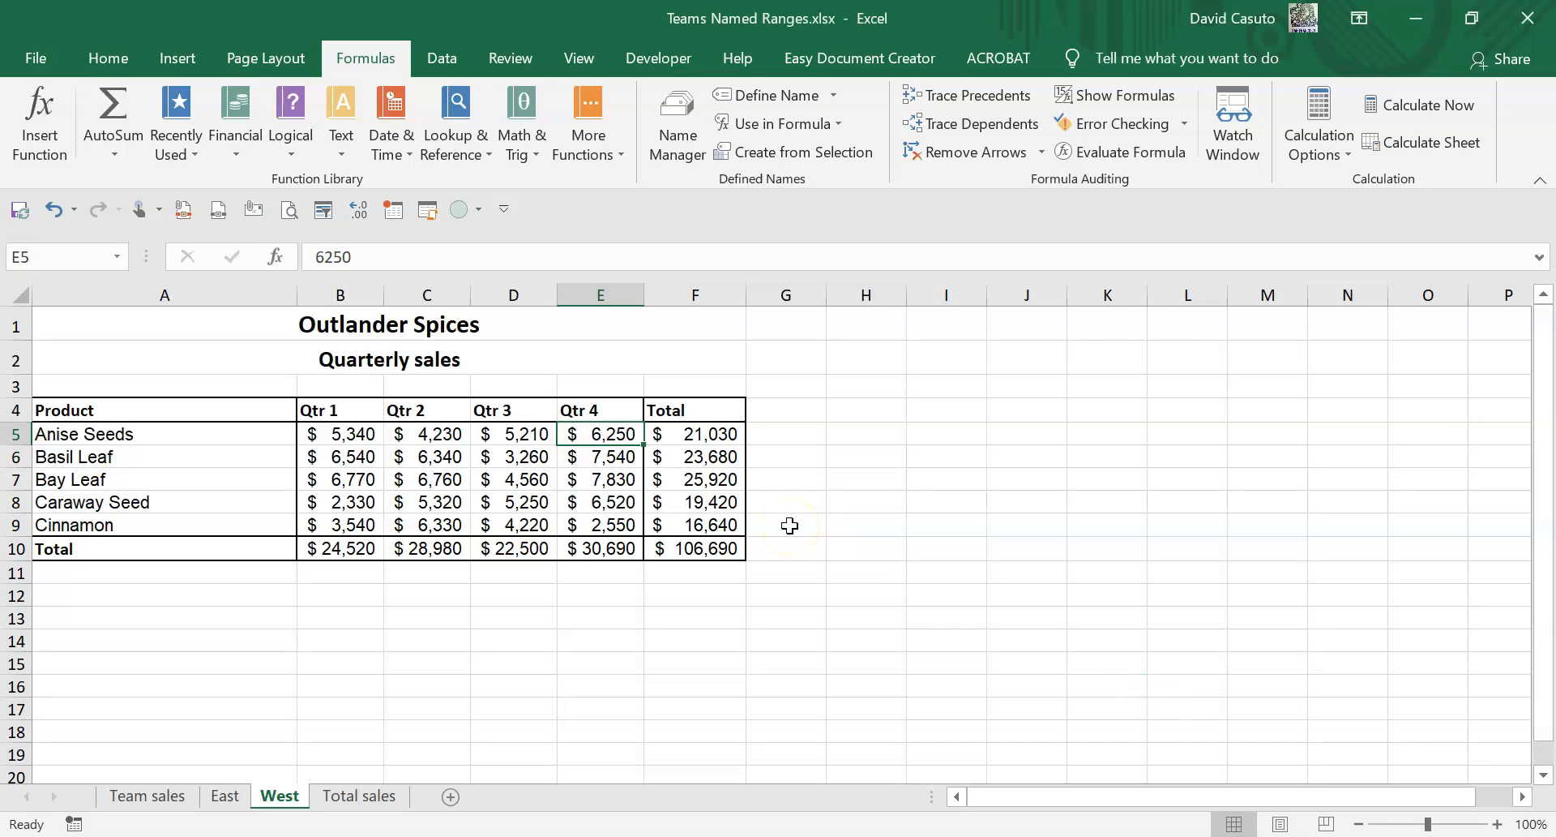